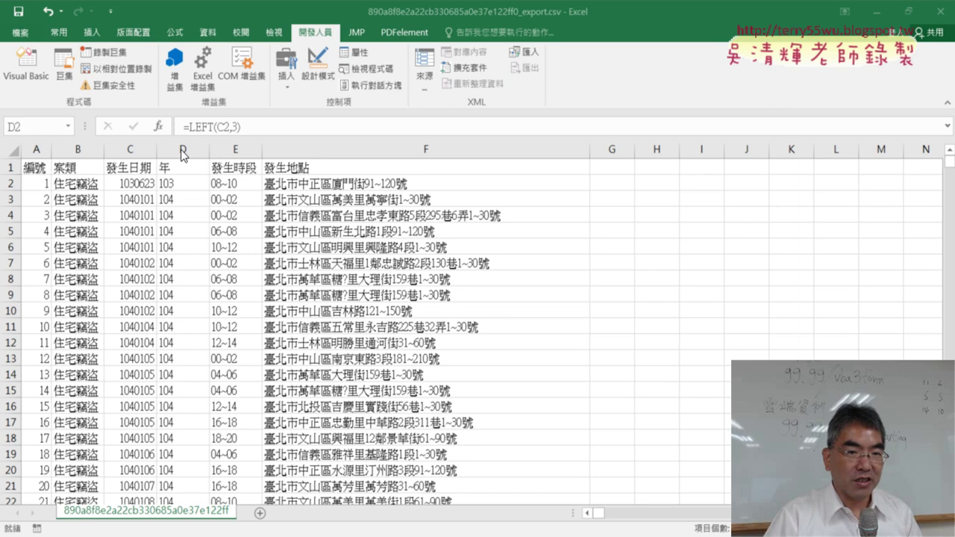
- Fill =LEFT(C2,3) down the 年 column D, then bring up the Visual Basic editor
{"action": "double_click", "coordinate": [210, 191]}
{"action": "left_click", "coordinate": [612, 151]}
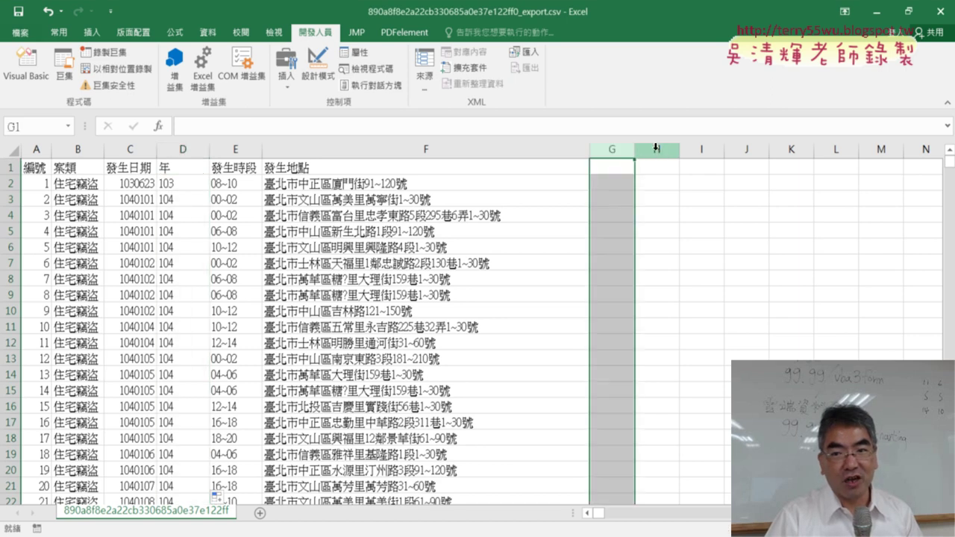
{"action": "left_click", "coordinate": [657, 149]}
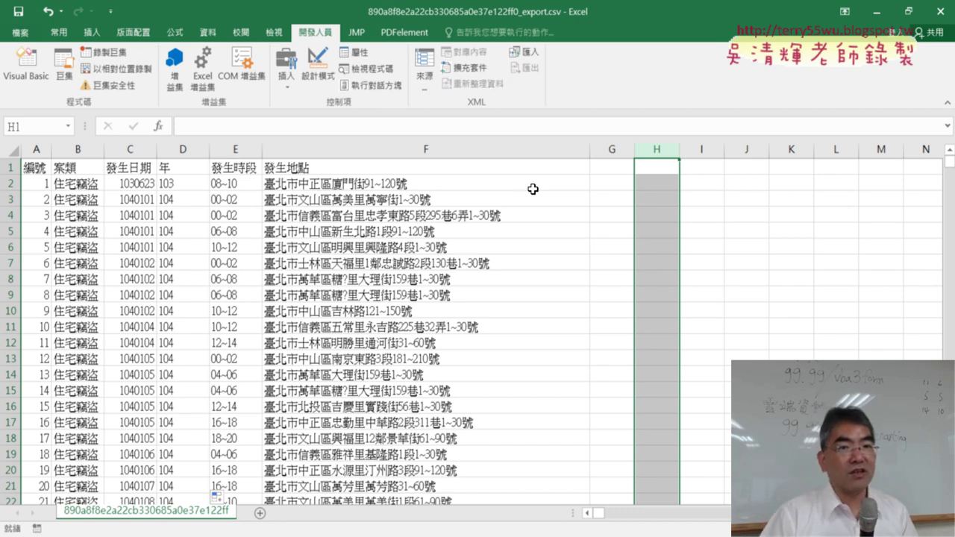
{"action": "left_click", "coordinate": [26, 66]}
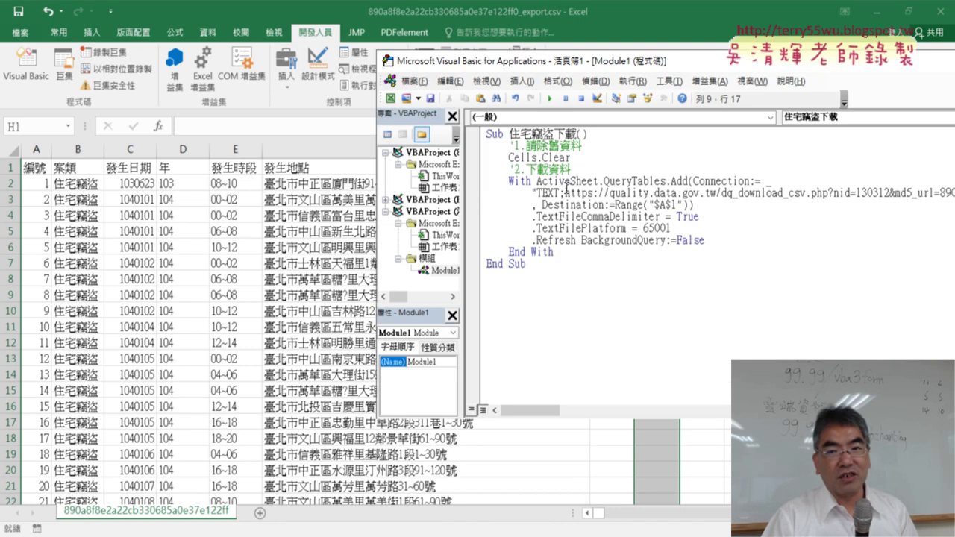
- Insert a blank line after End With in the 住宅竊盜下載 code and return to the worksheet
{"action": "left_click_drag", "start_coordinate": [540, 266], "coordinate": [486, 134]}
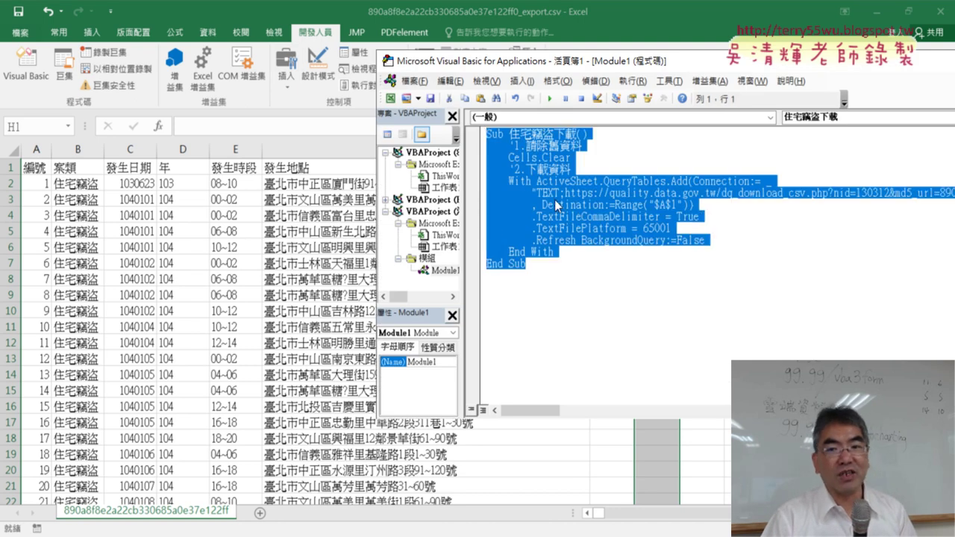
{"action": "left_click", "coordinate": [595, 253]}
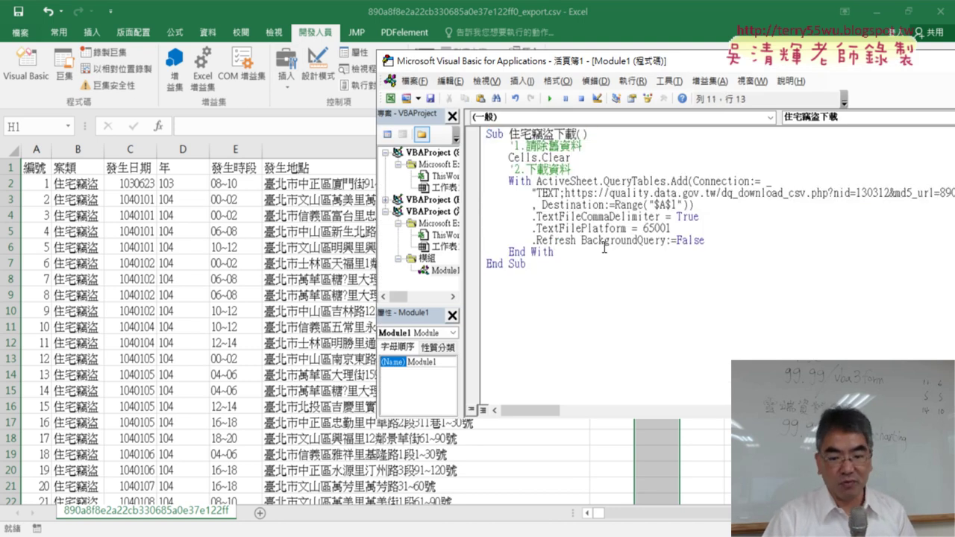
{"action": "key", "text": "Return"}
{"action": "left_click_drag", "start_coordinate": [536, 265], "coordinate": [485, 134]}
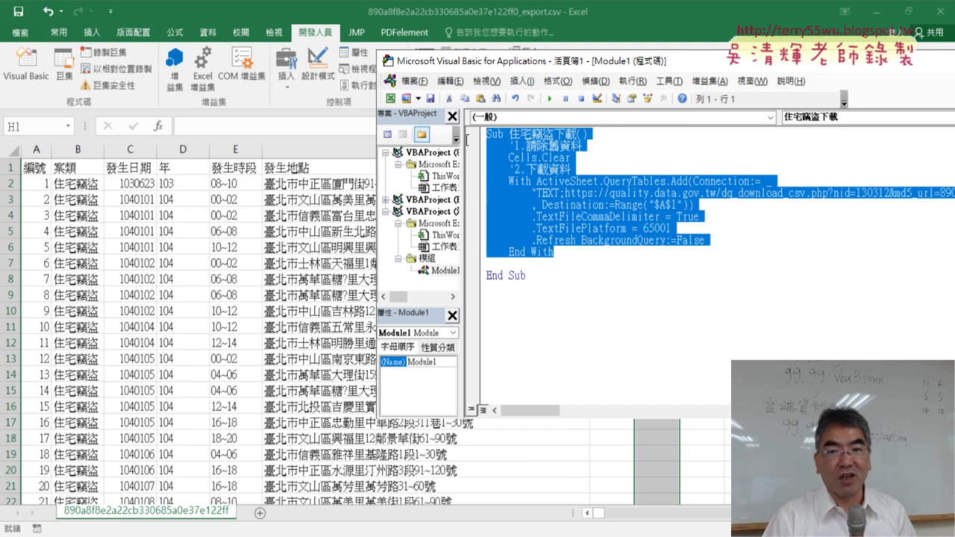
{"action": "left_click", "coordinate": [536, 267]}
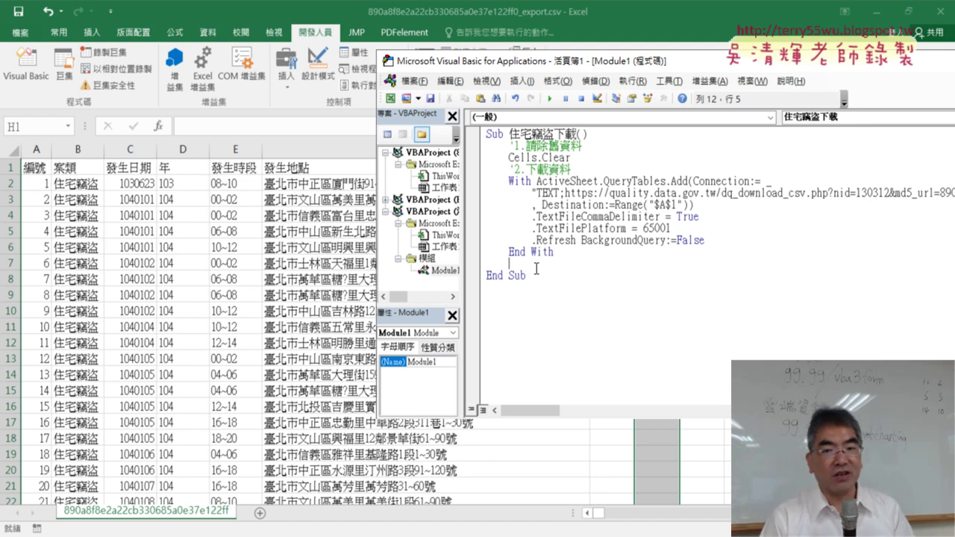
{"action": "left_click", "coordinate": [221, 232]}
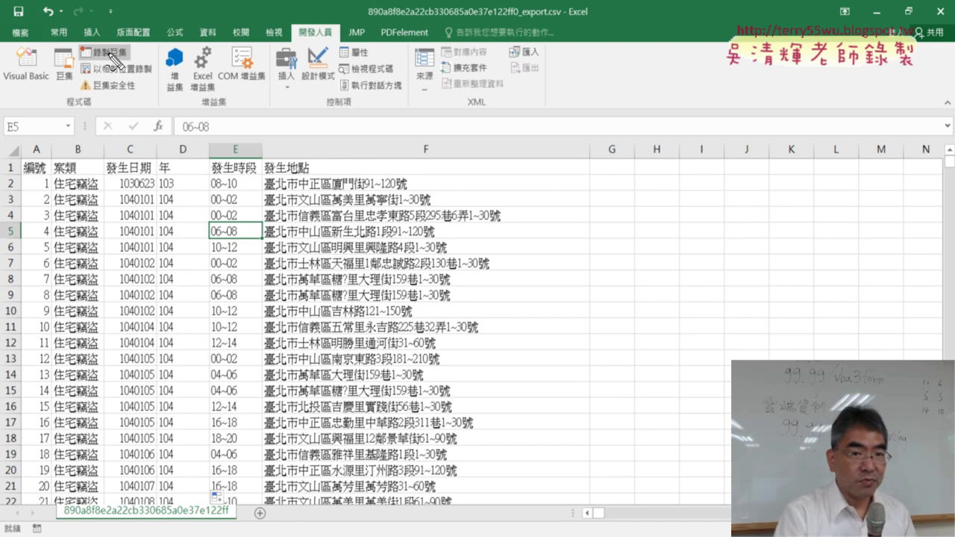
{"action": "left_click_drag", "start_coordinate": [328, 24], "coordinate": [330, 30]}
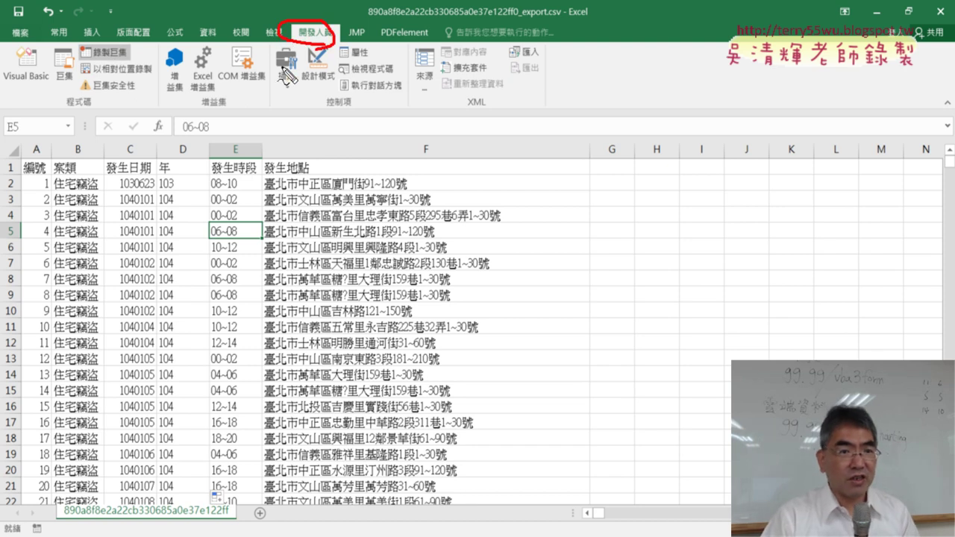
{"action": "mouse_move", "coordinate": [105, 65]}
{"action": "left_mouse_down"}
{"action": "mouse_move", "coordinate": [121, 71]}
{"action": "mouse_move", "coordinate": [138, 48]}
{"action": "left_mouse_up"}
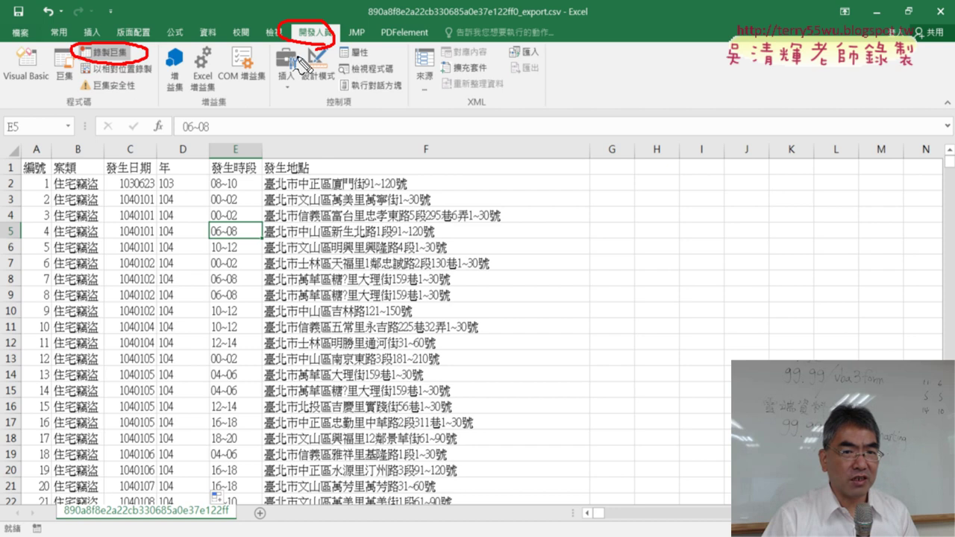
{"action": "mouse_move", "coordinate": [312, 52]}
{"action": "left_mouse_down"}
{"action": "mouse_move", "coordinate": [149, 71]}
{"action": "mouse_move", "coordinate": [170, 75]}
{"action": "left_mouse_up"}
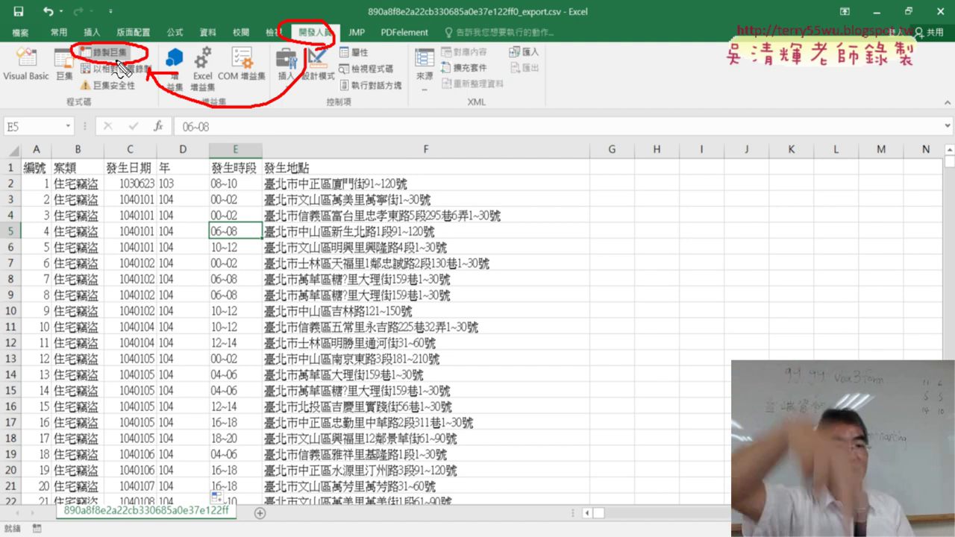
{"action": "mouse_move", "coordinate": [183, 354]}
{"action": "left_mouse_down"}
{"action": "mouse_move", "coordinate": [161, 127]}
{"action": "mouse_move", "coordinate": [201, 407]}
{"action": "left_mouse_up"}
{"action": "key", "text": "Escape"}
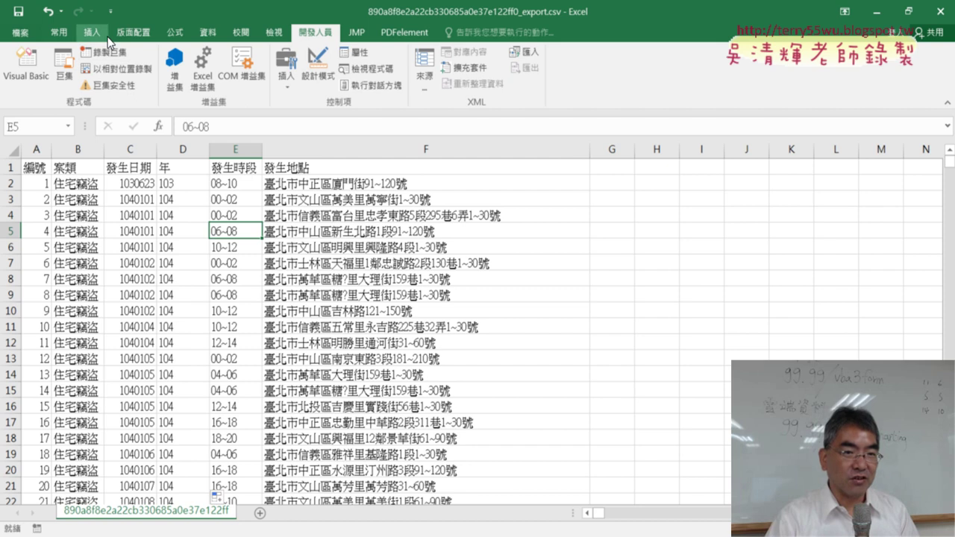
- Delete the 年 column D from the sheet
{"action": "left_click", "coordinate": [182, 150]}
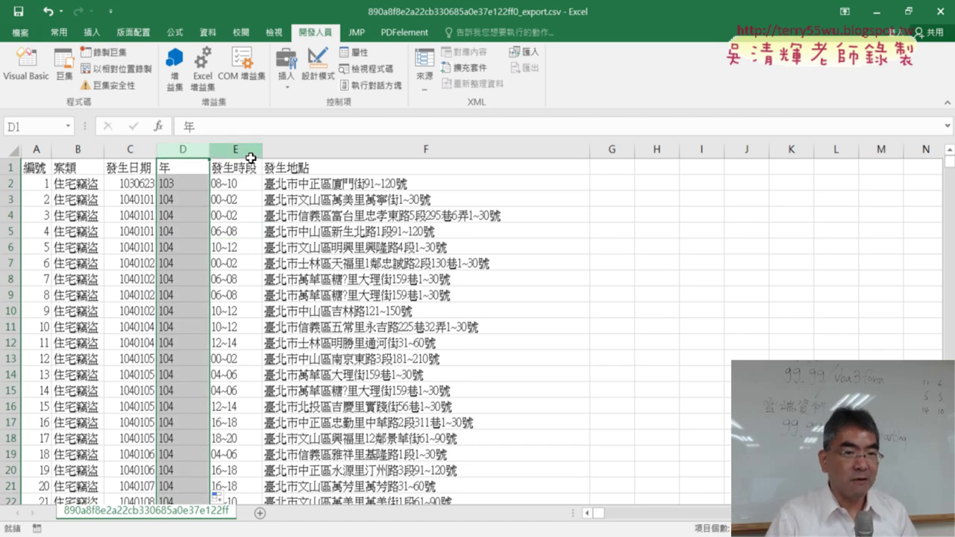
{"action": "left_click", "coordinate": [348, 296]}
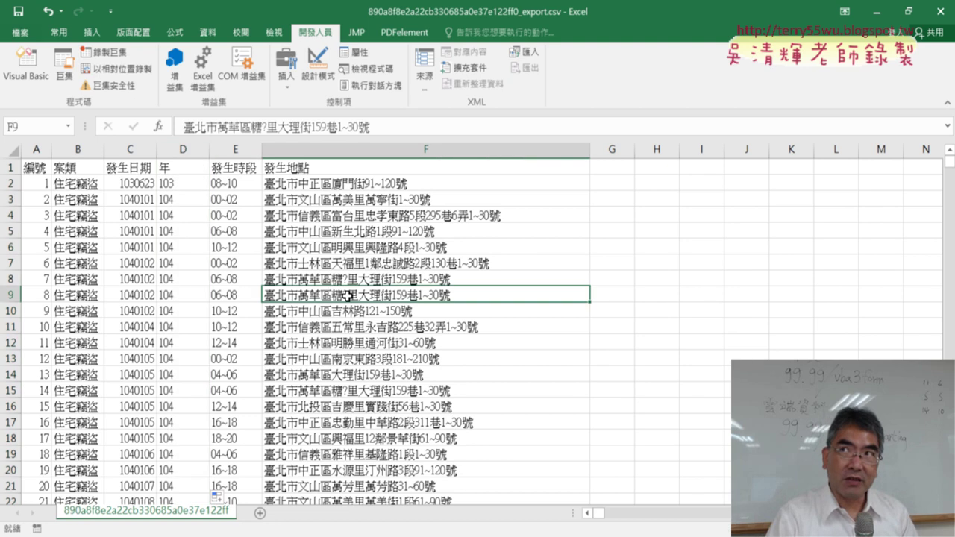
{"action": "left_click", "coordinate": [183, 150]}
{"action": "right_click", "coordinate": [189, 206]}
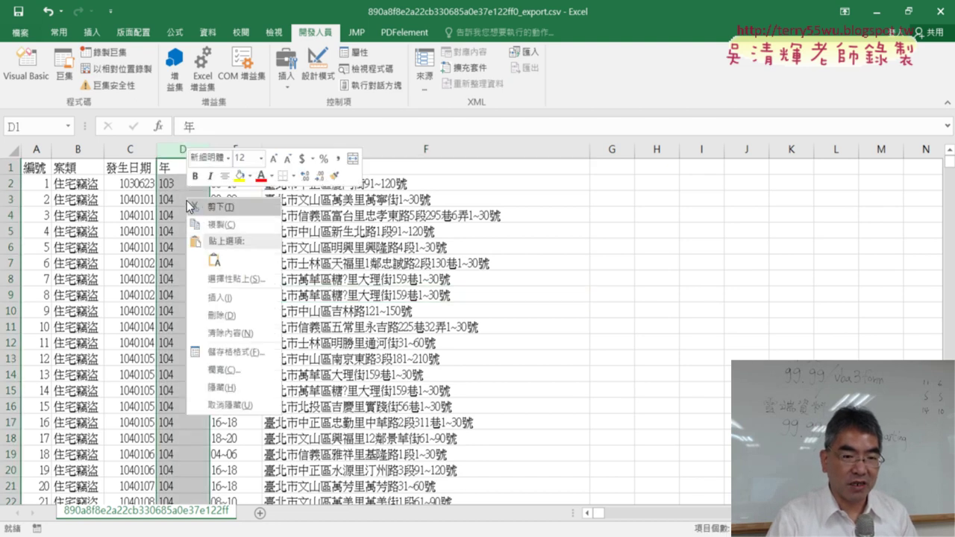
{"action": "left_click", "coordinate": [229, 314]}
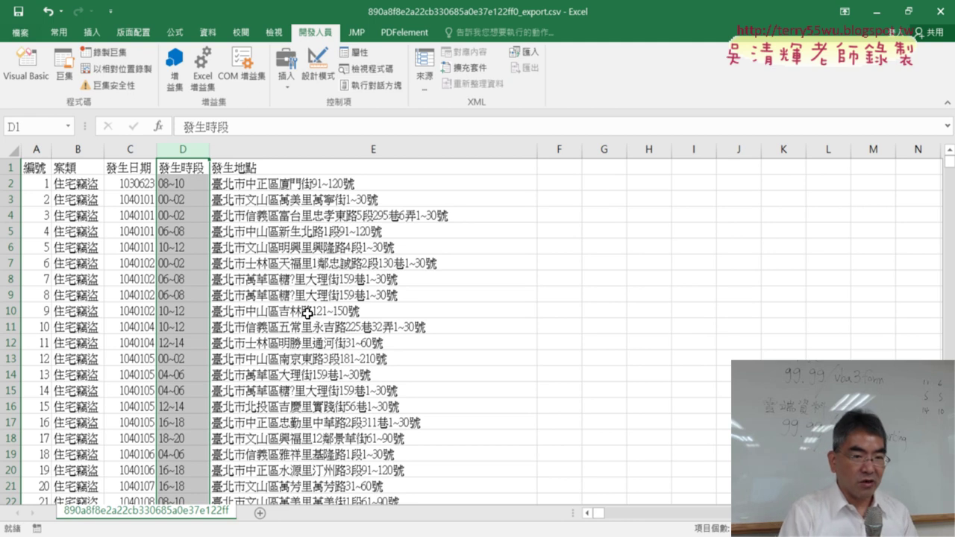
{"action": "right_click", "coordinate": [182, 153]}
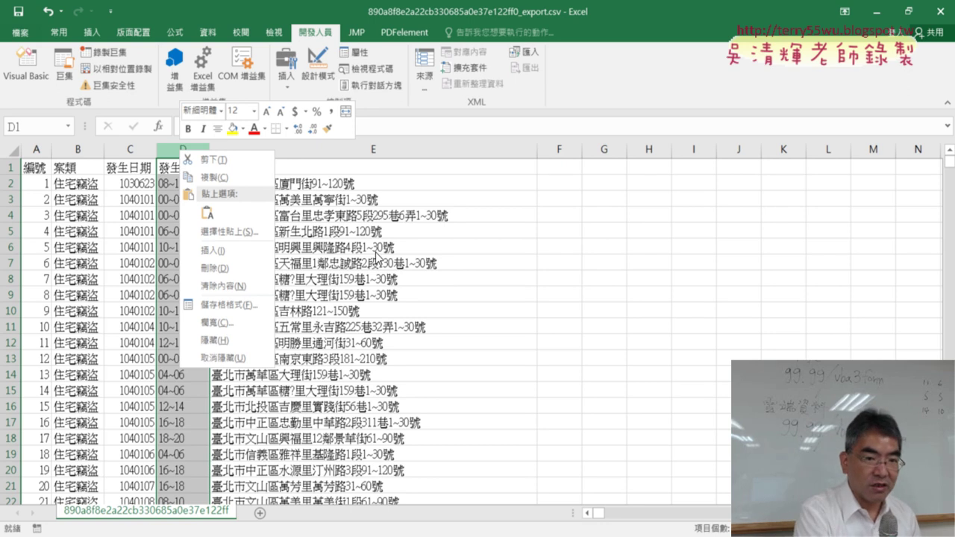
{"action": "key", "text": "Escape"}
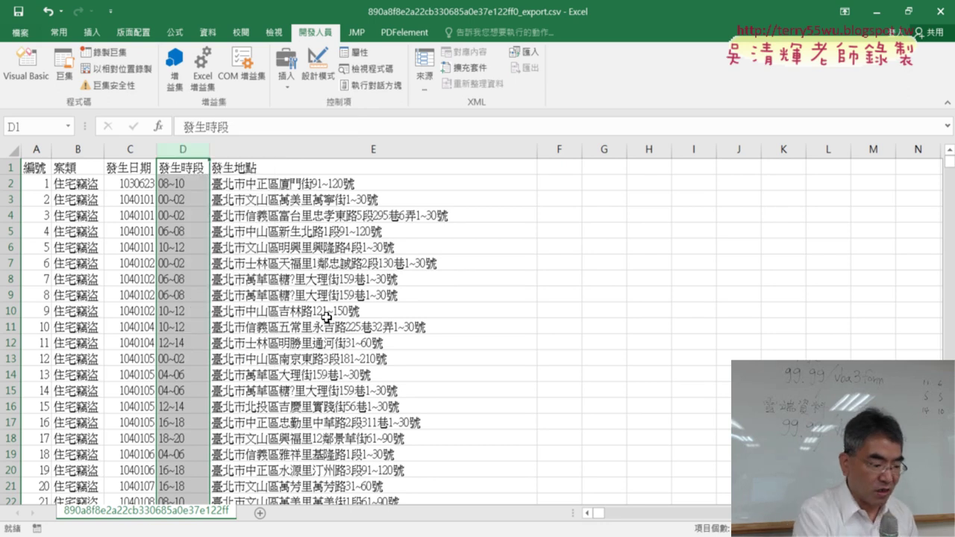
- Undo the deletion and inspect the 年 header and D2's =LEFT(C2,3) formula showing 103
{"action": "key", "text": "ctrl+shift+equal"}
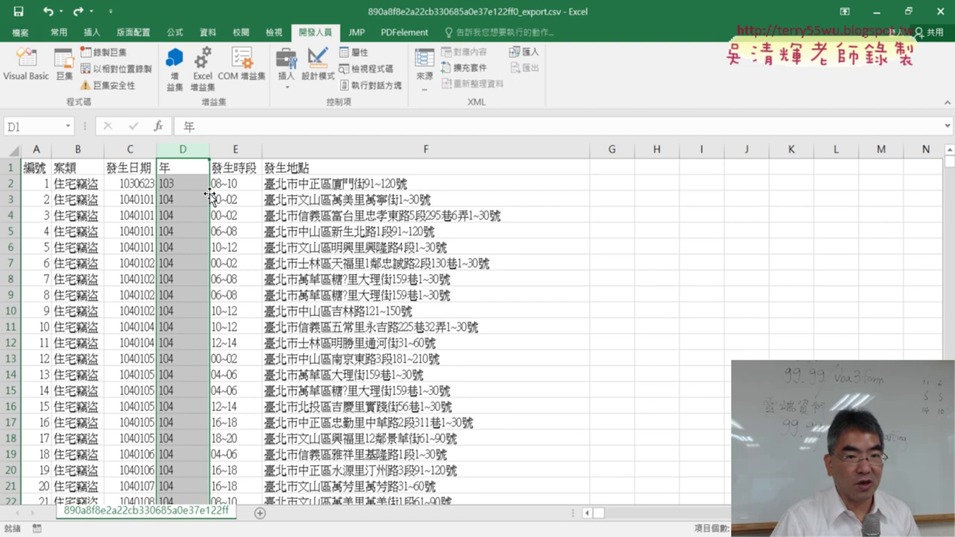
{"action": "left_click", "coordinate": [183, 166]}
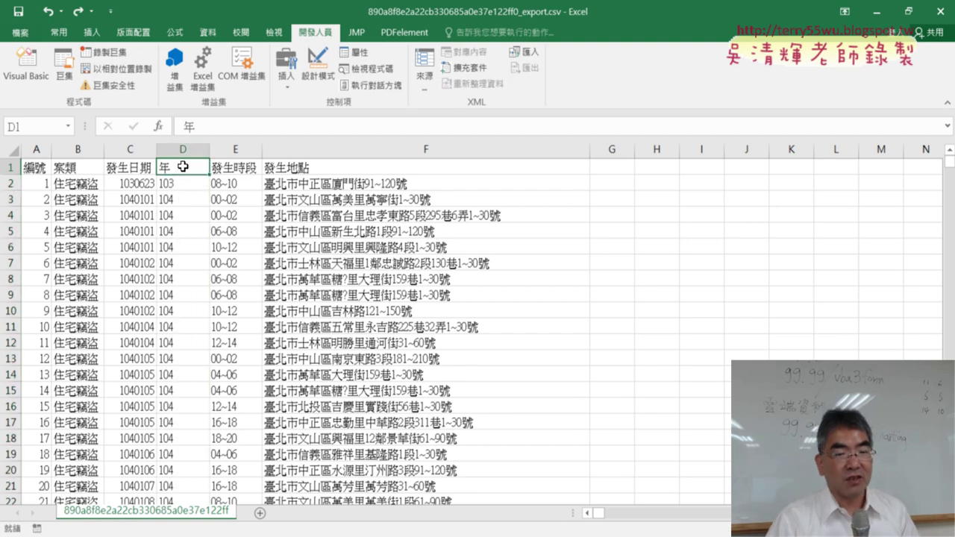
{"action": "left_click", "coordinate": [200, 122]}
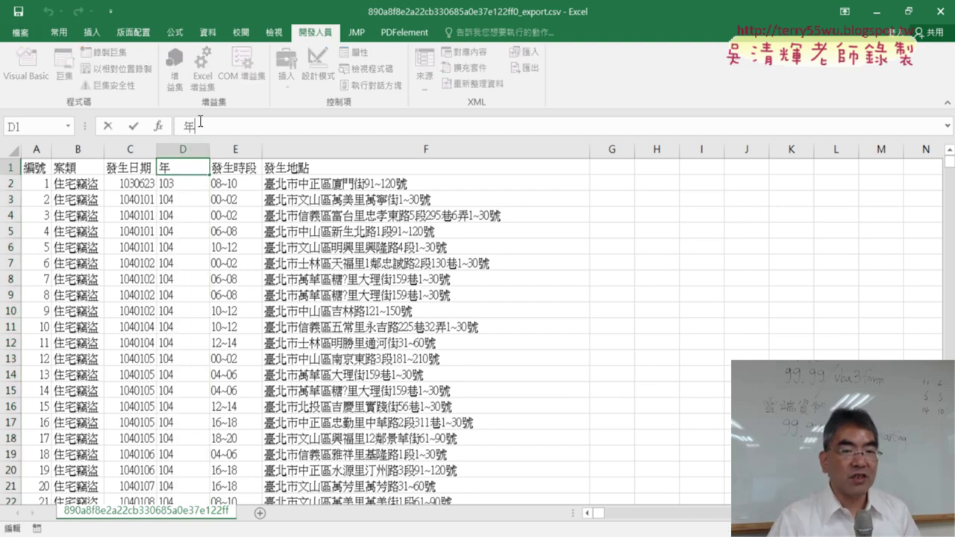
{"action": "left_click", "coordinate": [185, 184]}
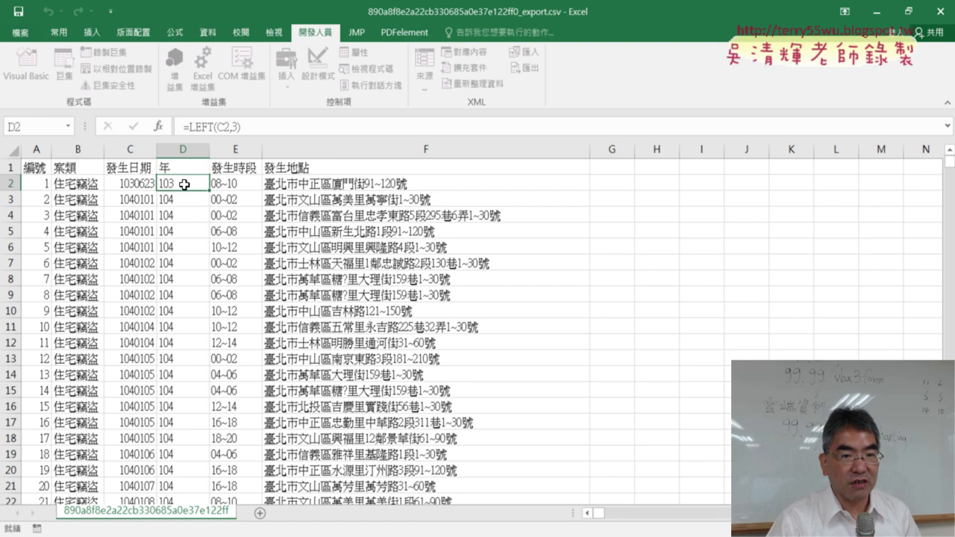
{"action": "left_click", "coordinate": [199, 129]}
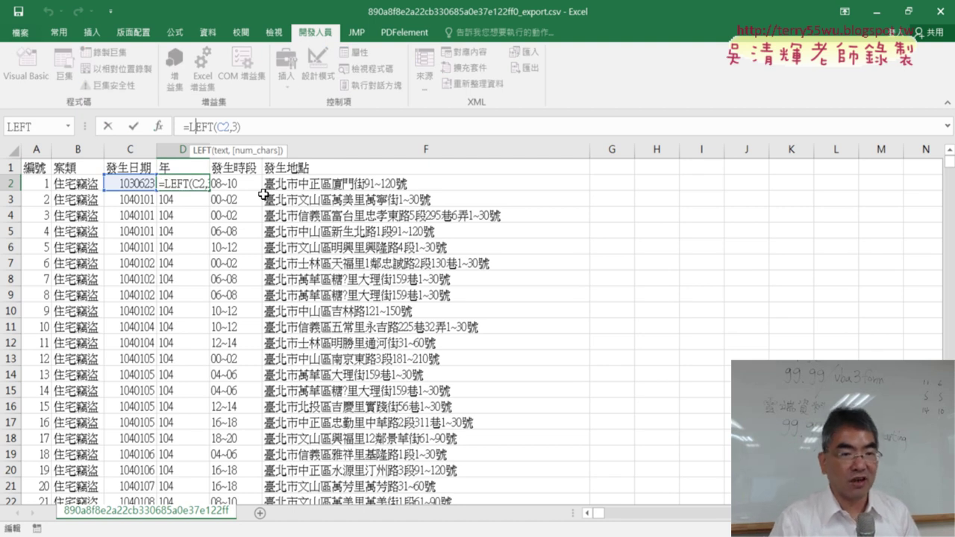
{"action": "key", "text": "ctrl+Return"}
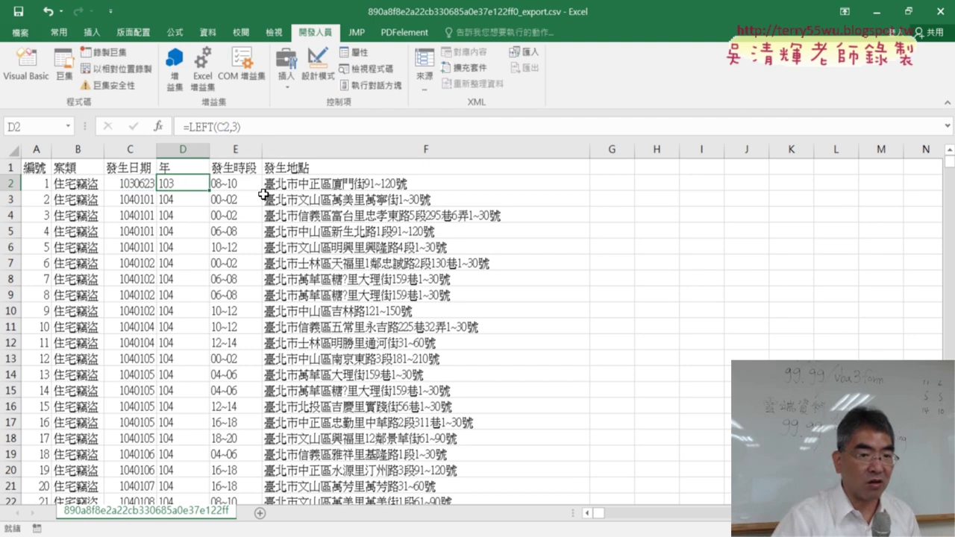
- Delete the 年 column D again so 發生時段 becomes column D
{"action": "left_click", "coordinate": [183, 150]}
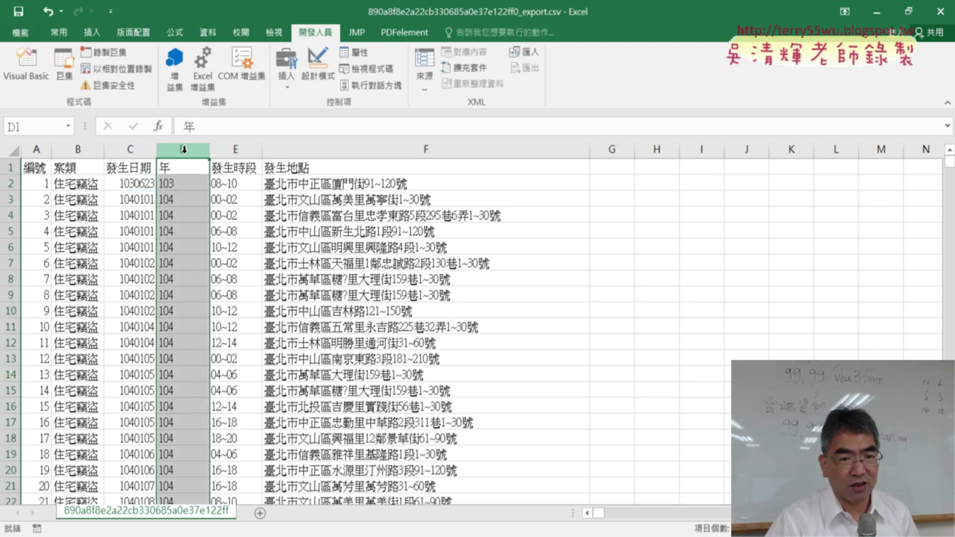
{"action": "right_click", "coordinate": [182, 215]}
{"action": "left_click", "coordinate": [222, 333]}
{"action": "left_click", "coordinate": [359, 340]}
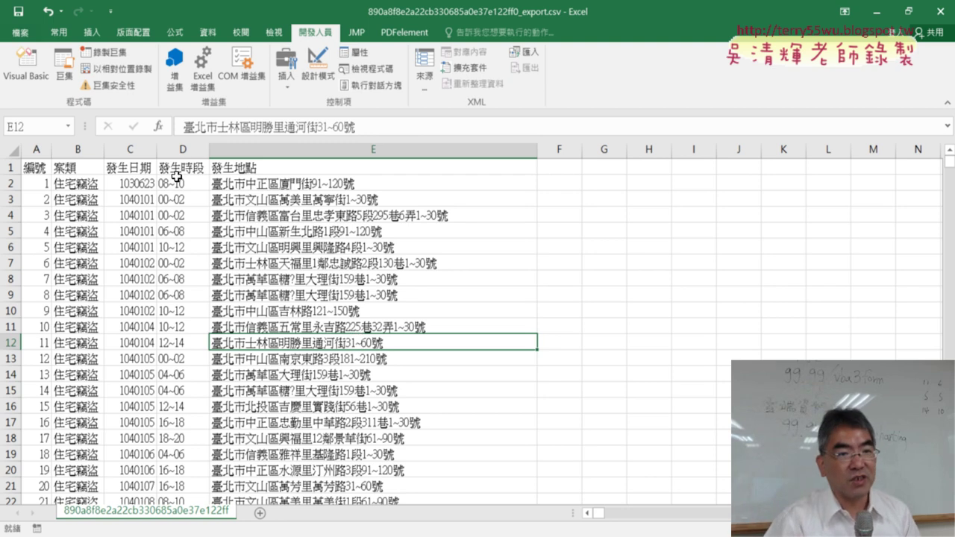
- Start a new macro recording named 插入欄, stored in this workbook
{"action": "left_click", "coordinate": [110, 52]}
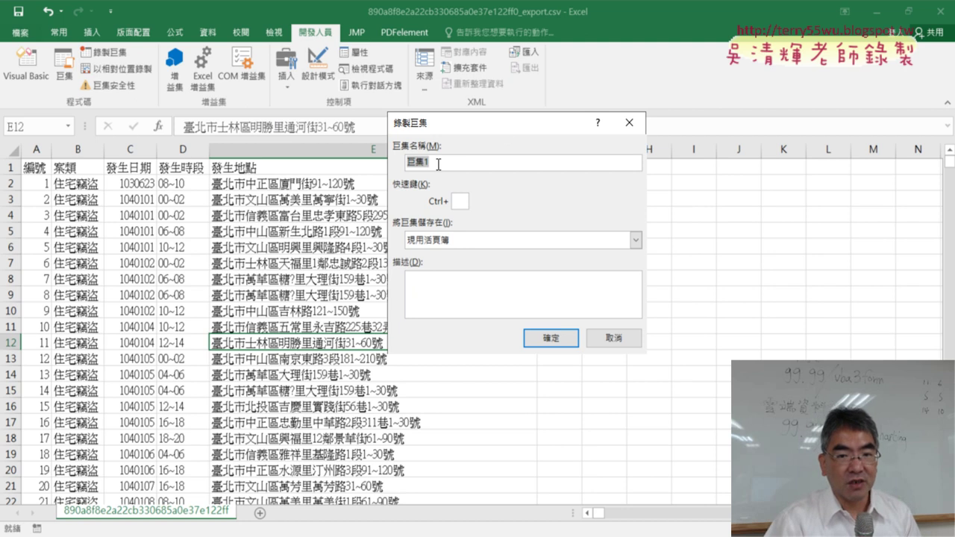
{"action": "type", "text": "a"}
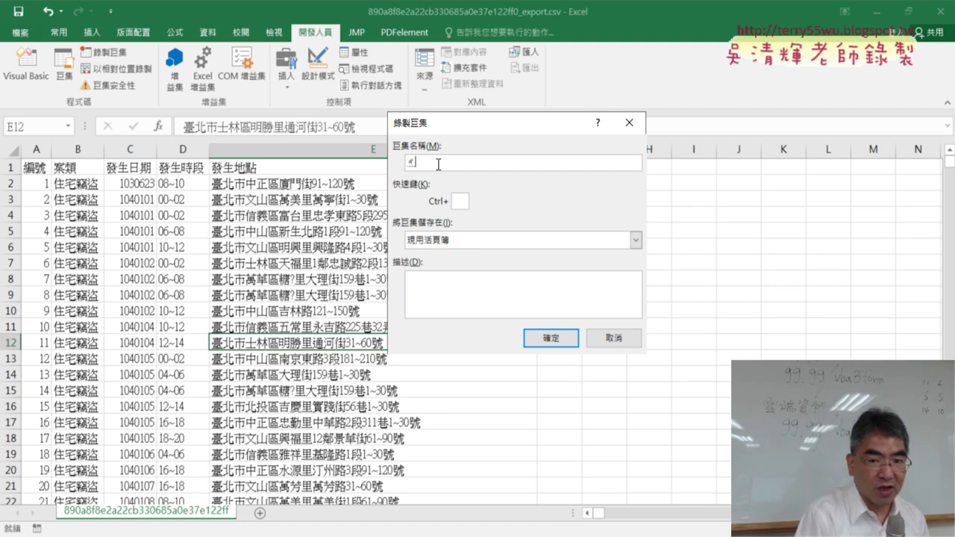
{"action": "type", "text": "篩ㄒ"}
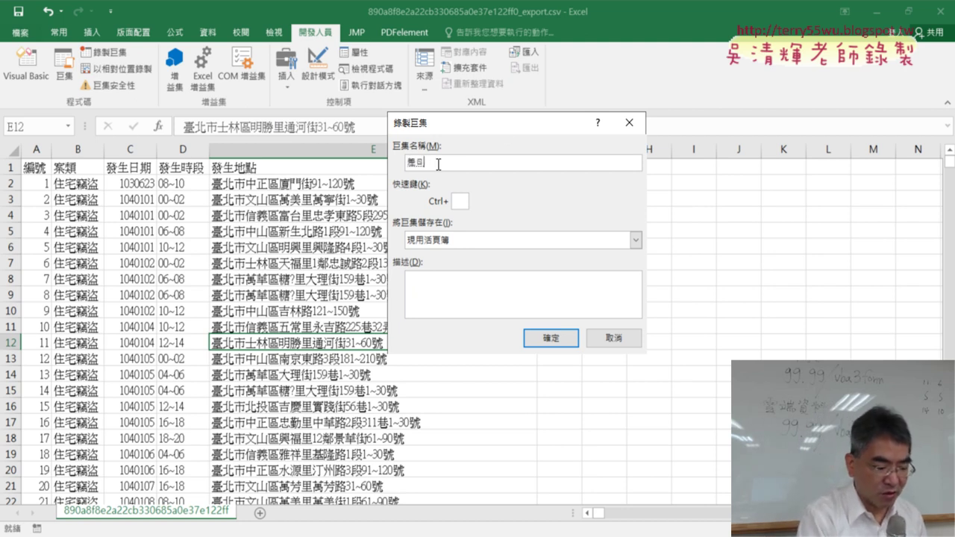
{"action": "type", "text": "插入ㄌㄒ"}
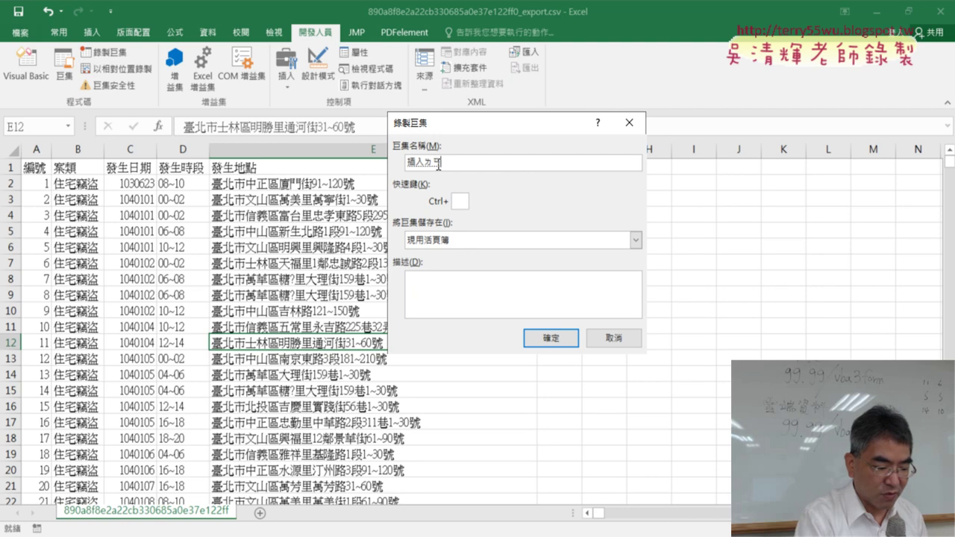
{"action": "type", "text": "6"}
{"action": "key", "text": "Down"}
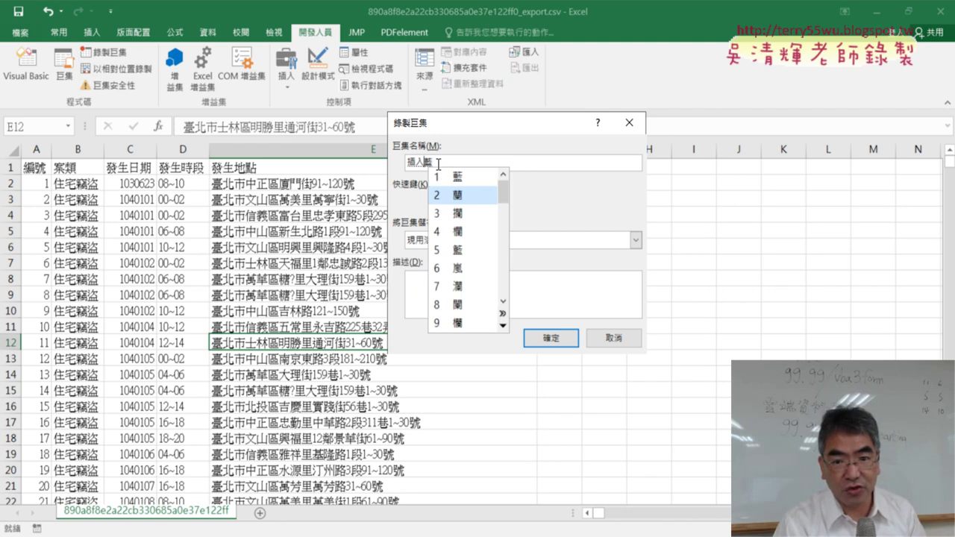
{"action": "key", "text": "Down"}
{"action": "key", "text": "Down"}
{"action": "key", "text": "Return"}
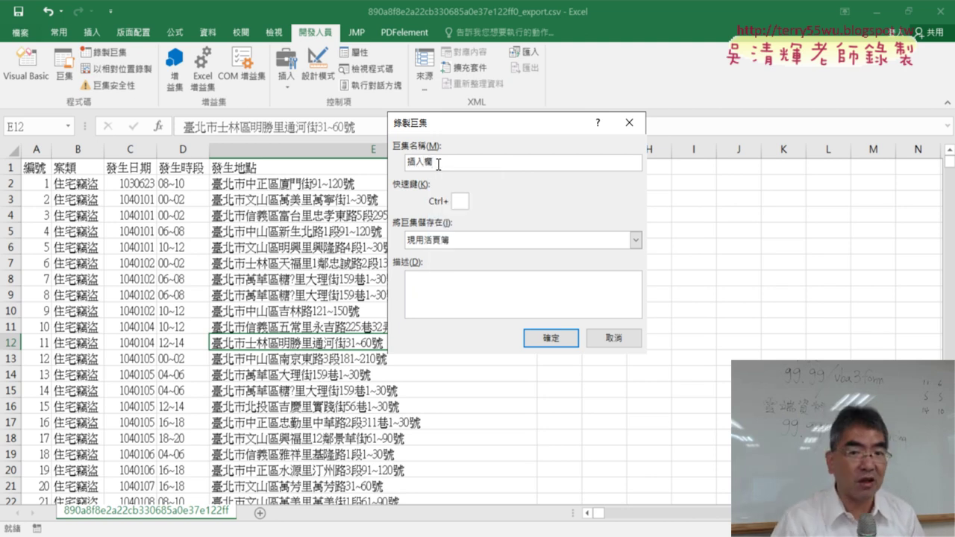
{"action": "left_click", "coordinate": [550, 344]}
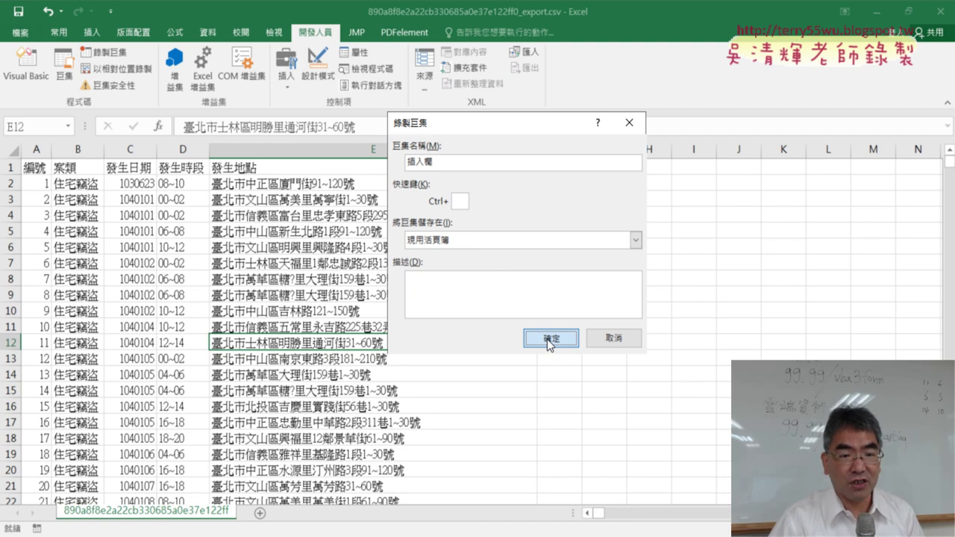
{"action": "left_click_drag", "start_coordinate": [450, 161], "coordinate": [400, 163]}
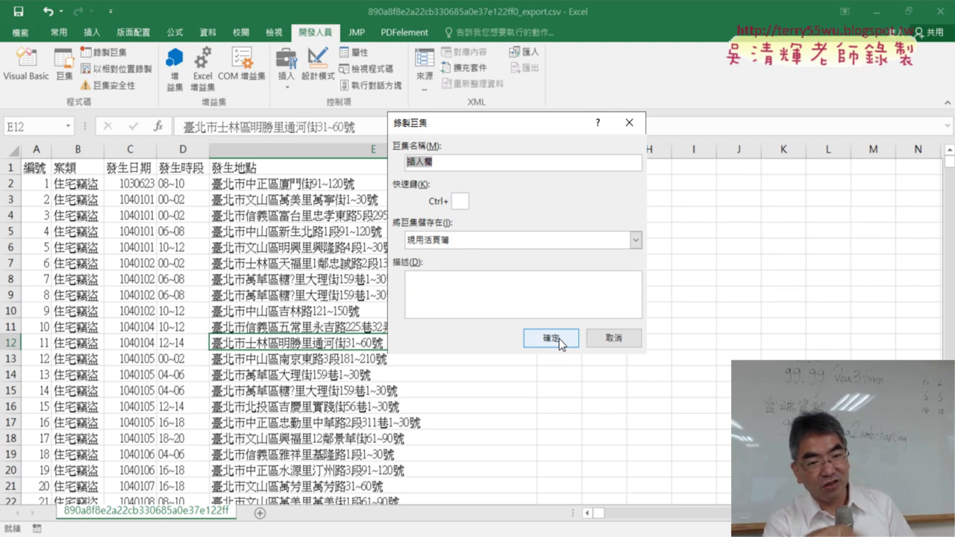
{"action": "left_click", "coordinate": [557, 341]}
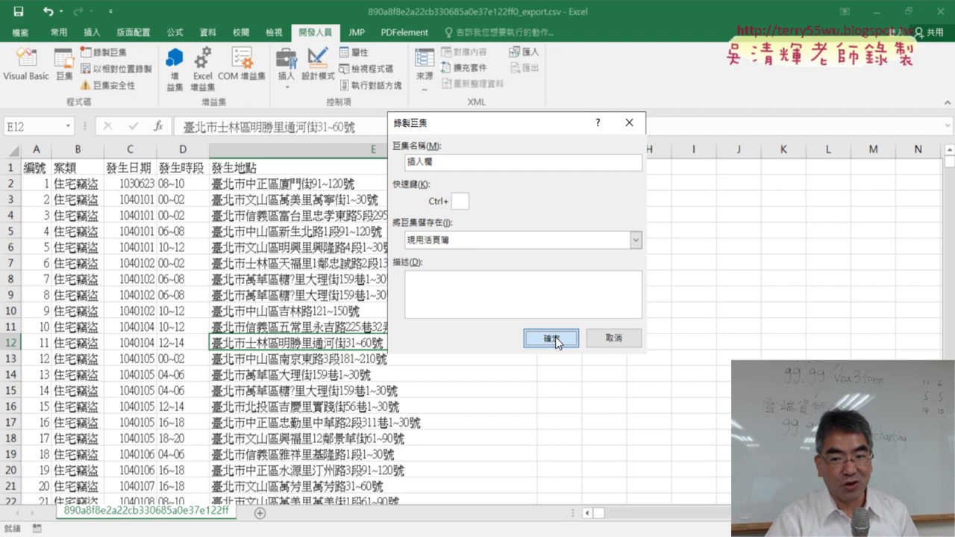
- Begin recording 插入欄 and insert an empty column D, shifting 發生時段 to E
{"action": "left_click", "coordinate": [556, 337]}
{"action": "key", "text": "Right"}
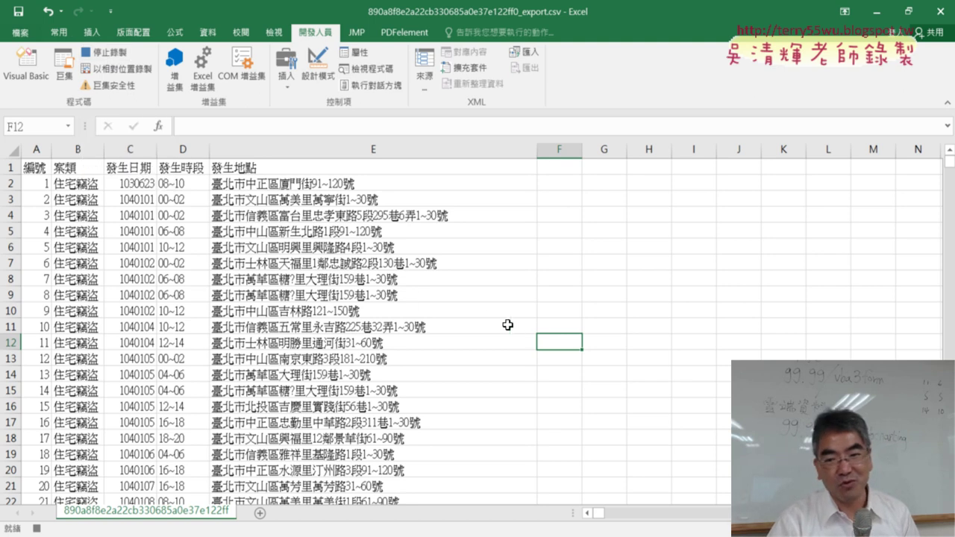
{"action": "left_click", "coordinate": [182, 149]}
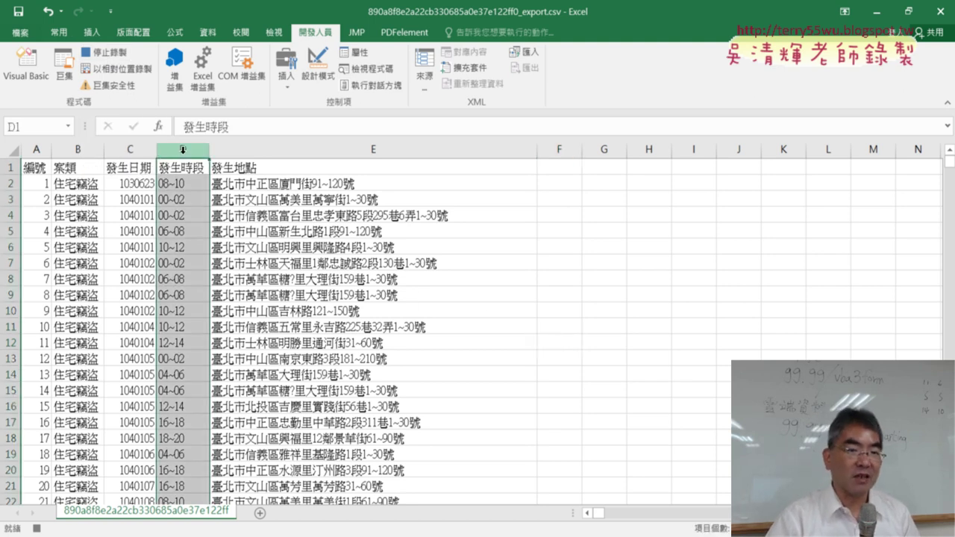
{"action": "right_click", "coordinate": [187, 152]}
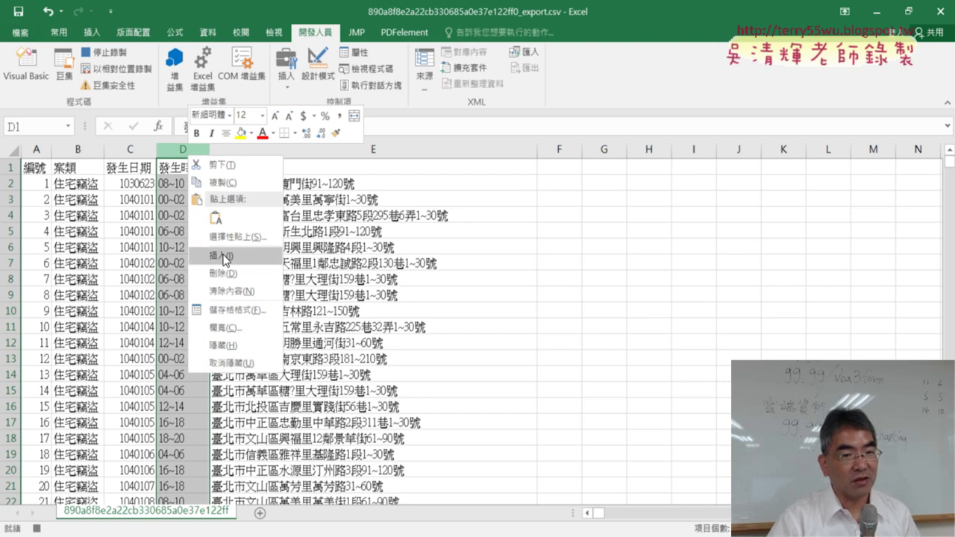
{"action": "left_click", "coordinate": [224, 257]}
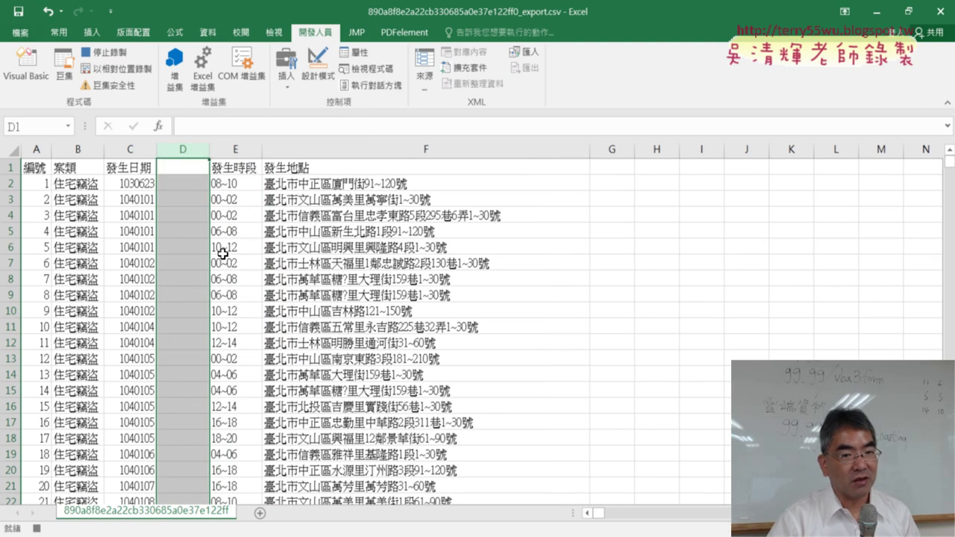
{"action": "left_click", "coordinate": [184, 167]}
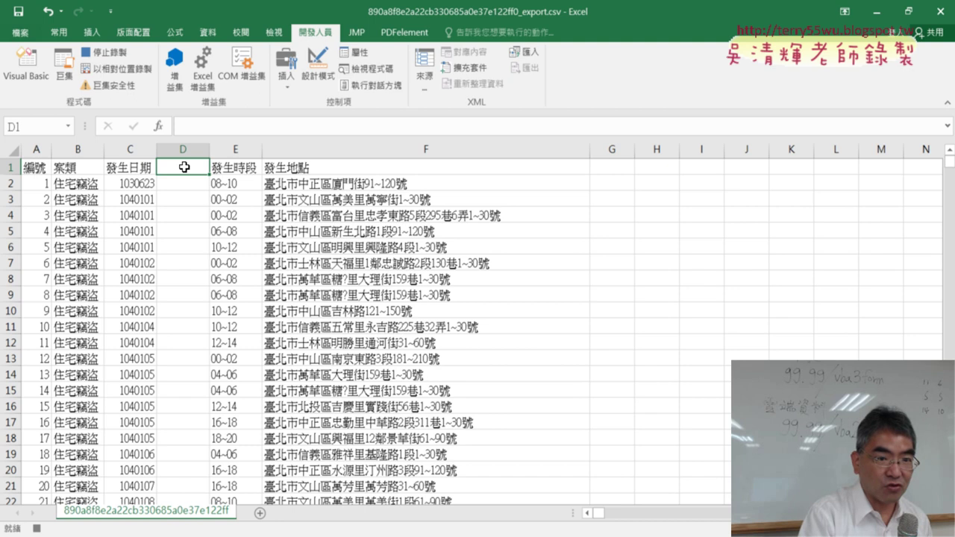
- Enter header 年 in D1 and =LEFT(C2,3) in D2 via Insert Function, showing 103
{"action": "type", "text": "ㄋㄧ"}
{"action": "type", "text": "年"}
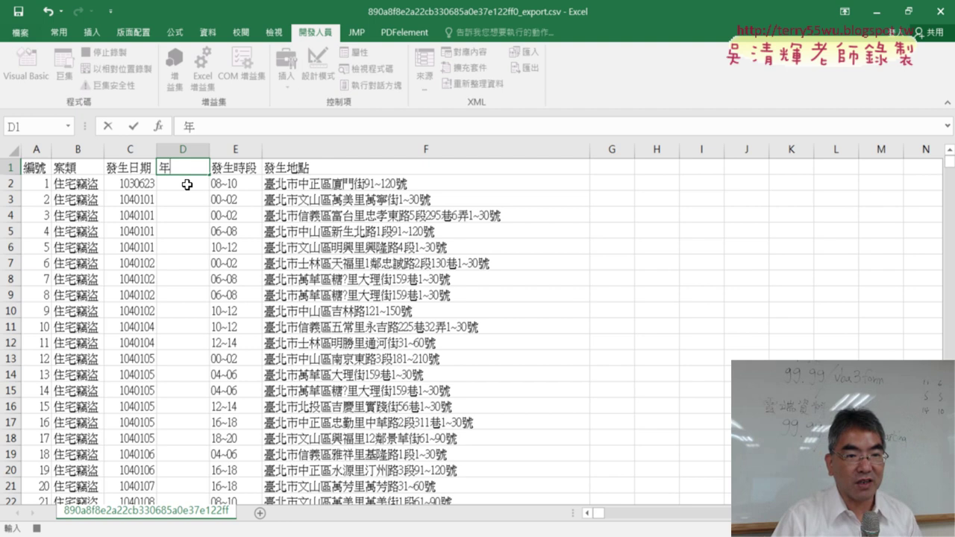
{"action": "left_click", "coordinate": [186, 184]}
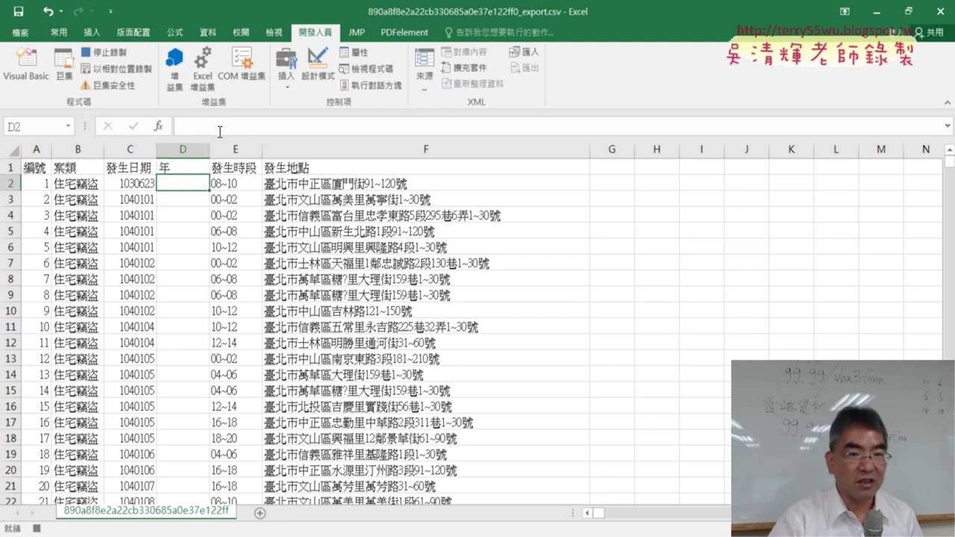
{"action": "left_click", "coordinate": [219, 128]}
{"action": "left_click", "coordinate": [160, 127]}
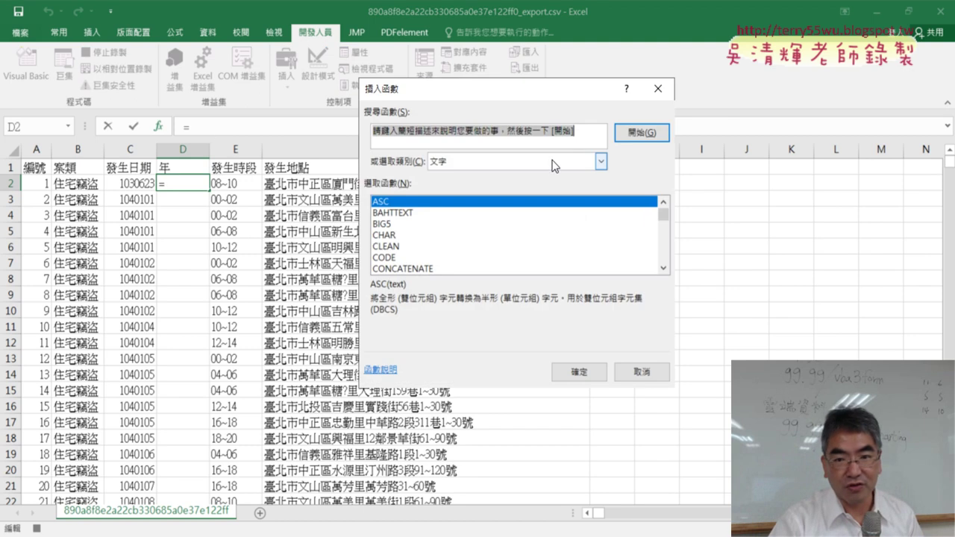
{"action": "left_click", "coordinate": [555, 165]}
{"action": "left_click", "coordinate": [548, 175]}
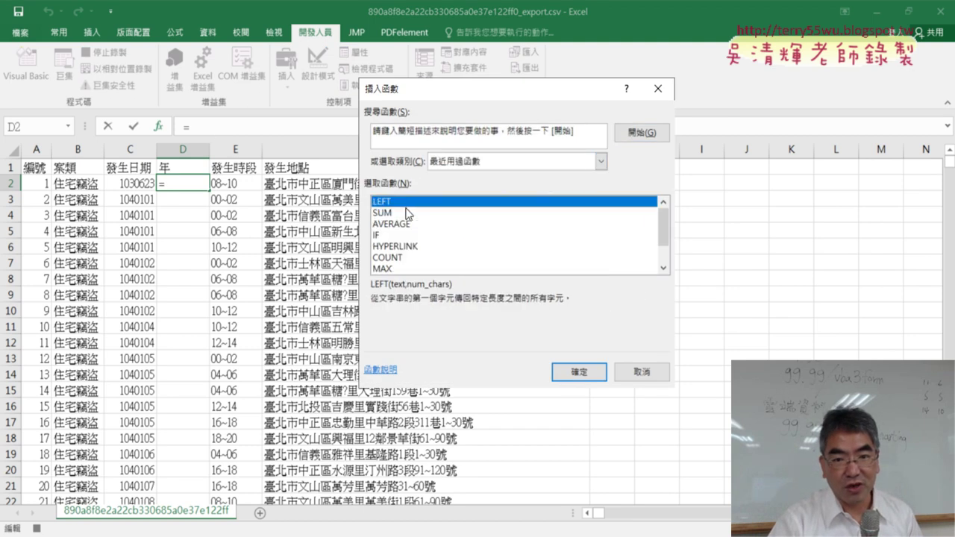
{"action": "double_click", "coordinate": [397, 203]}
{"action": "left_click", "coordinate": [131, 183]}
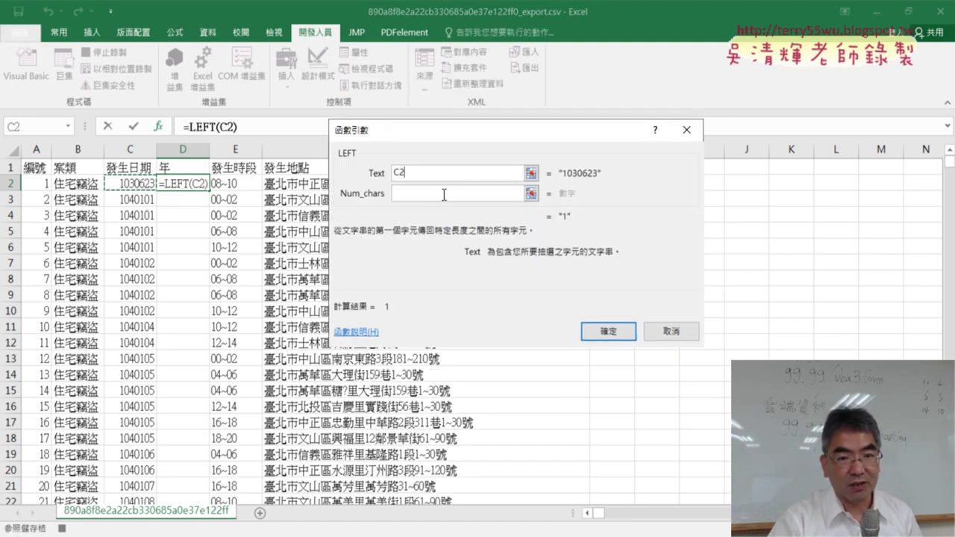
{"action": "left_click", "coordinate": [444, 194]}
{"action": "type", "text": "3"}
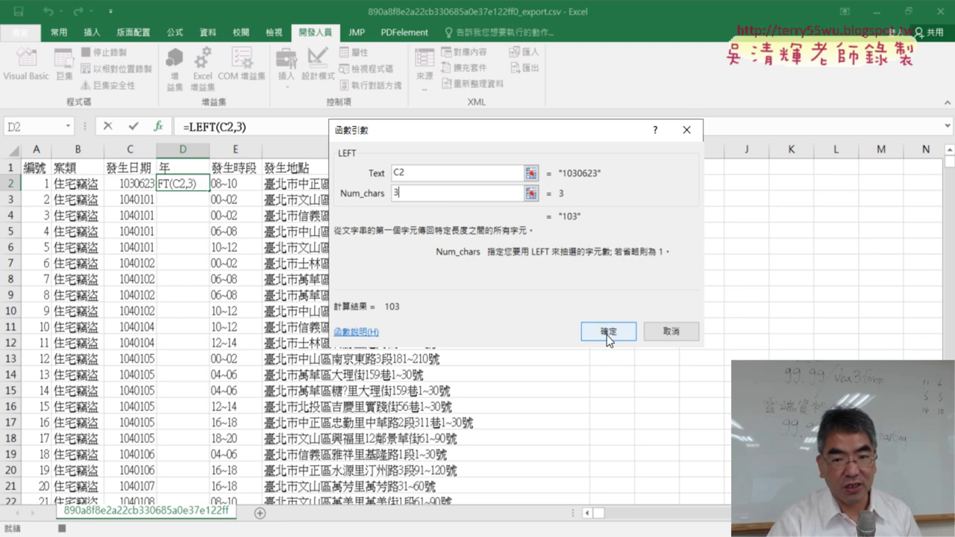
{"action": "left_click", "coordinate": [606, 335]}
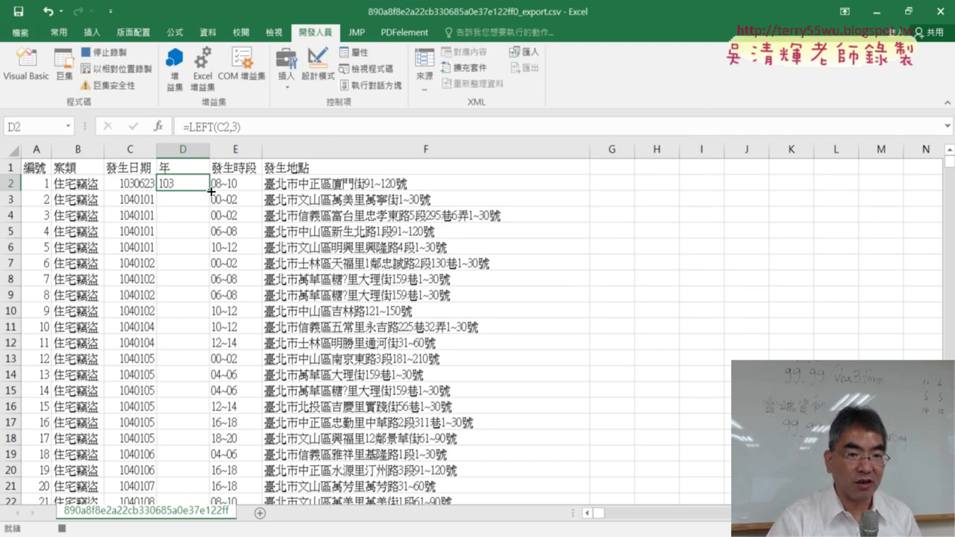
- Fill =LEFT(C2,3) down the whole 年 column and stop the macro recording
{"action": "double_click", "coordinate": [211, 191]}
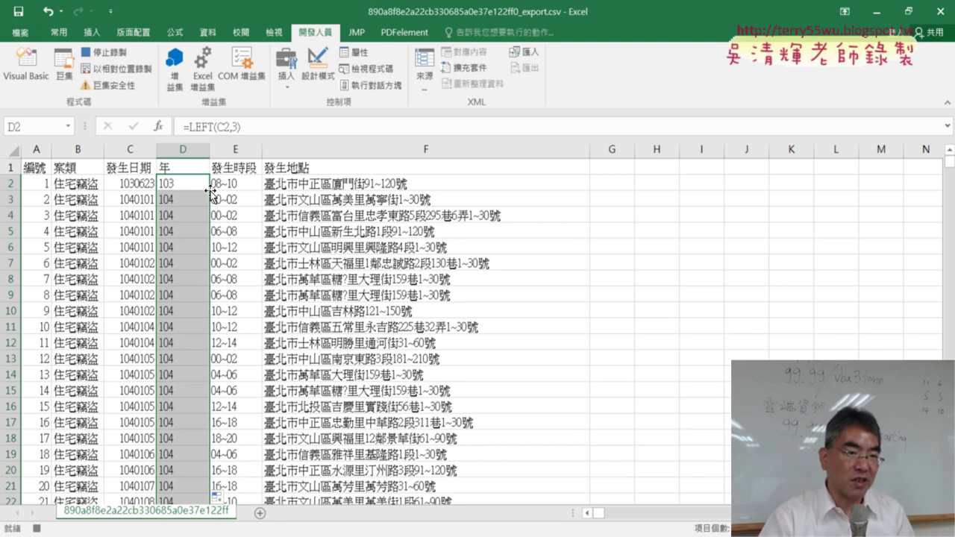
{"action": "left_click", "coordinate": [110, 56]}
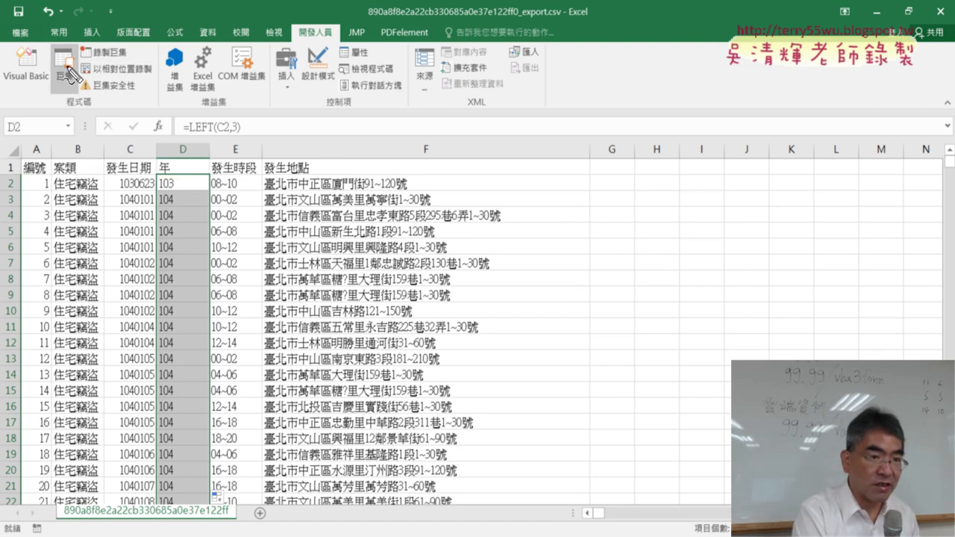
{"action": "mouse_move", "coordinate": [71, 96]}
{"action": "left_mouse_down"}
{"action": "mouse_move", "coordinate": [54, 72]}
{"action": "mouse_move", "coordinate": [67, 96]}
{"action": "left_mouse_up"}
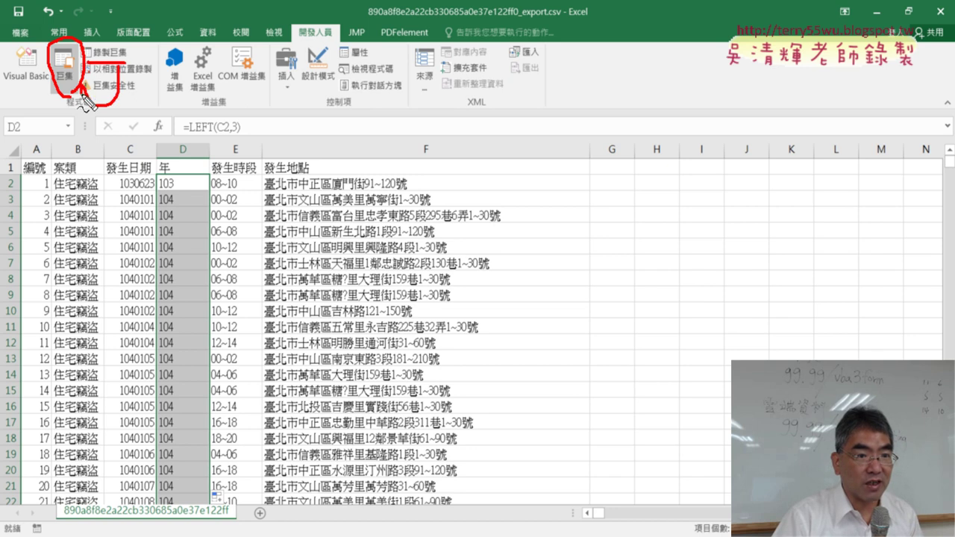
{"action": "key", "text": "Escape"}
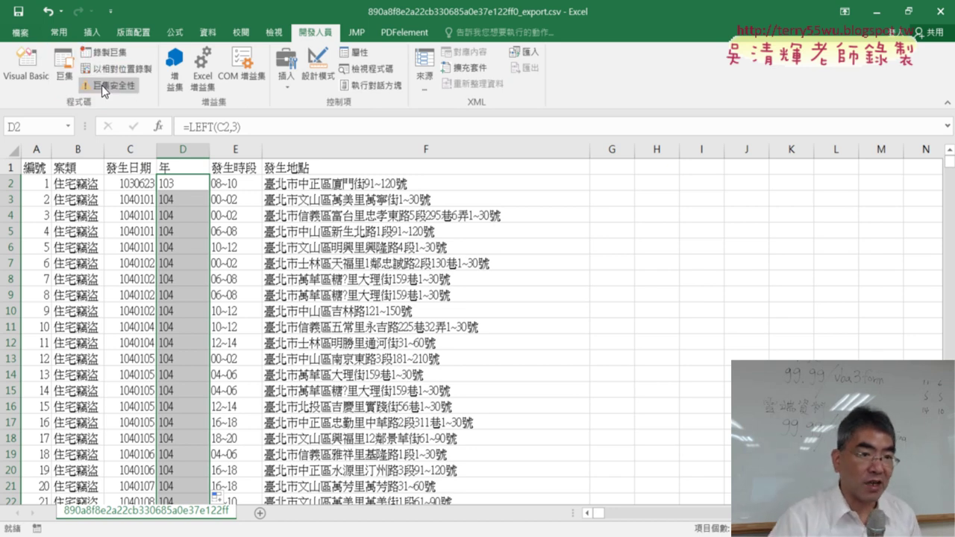
- Run the 插入欄 macro from the Macro dialog
{"action": "left_click", "coordinate": [66, 74]}
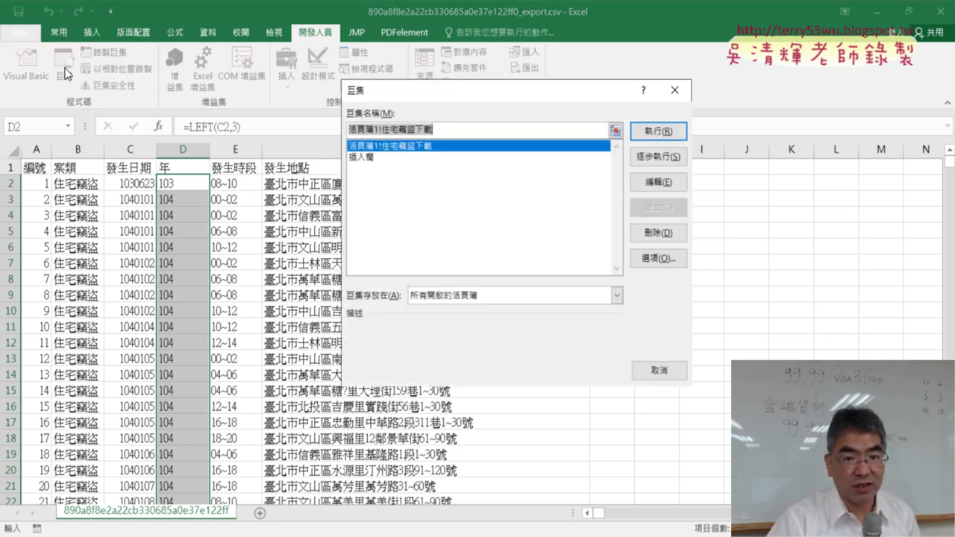
{"action": "left_click", "coordinate": [376, 158]}
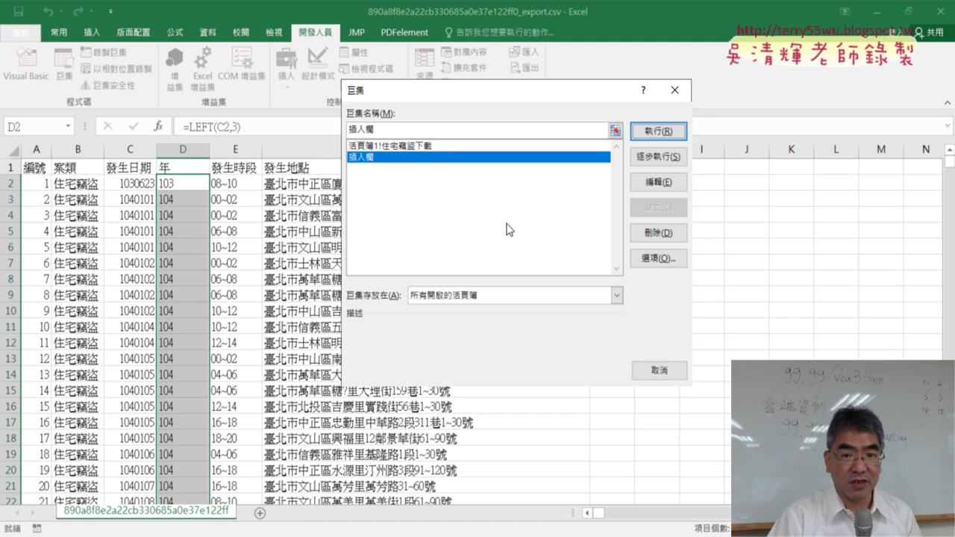
{"action": "left_click", "coordinate": [651, 130]}
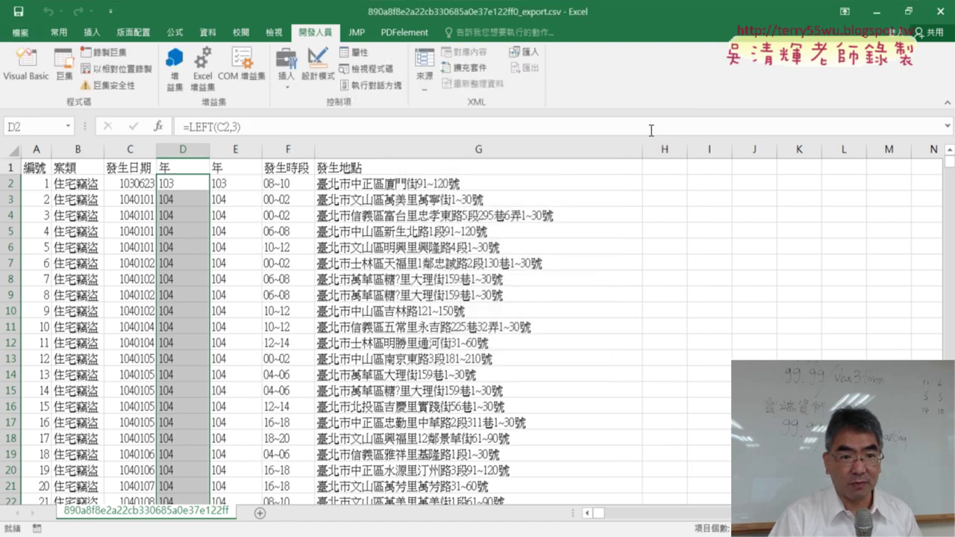
{"action": "left_click", "coordinate": [182, 146]}
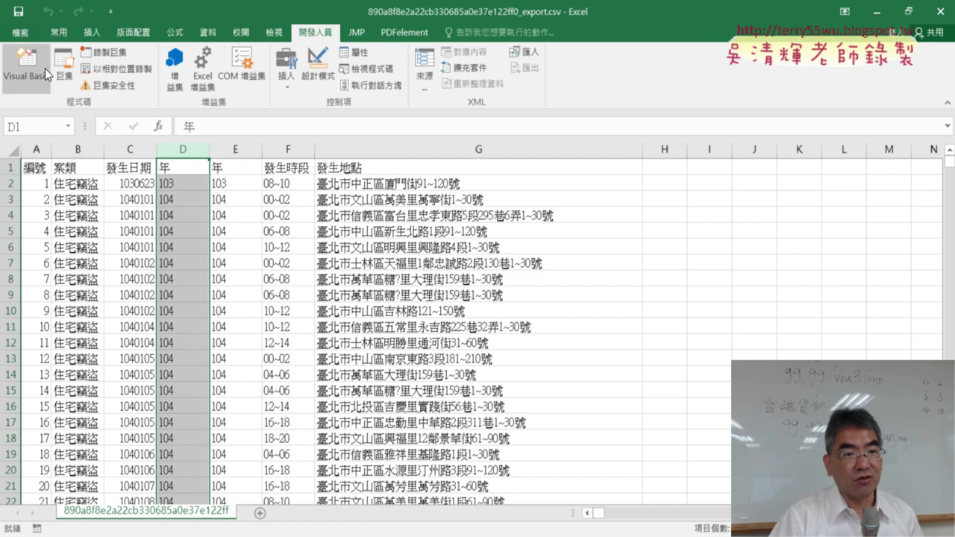
- Run 插入欄 a second time, then delete the extra year columns D through F
{"action": "left_click", "coordinate": [65, 67]}
{"action": "left_click", "coordinate": [427, 158]}
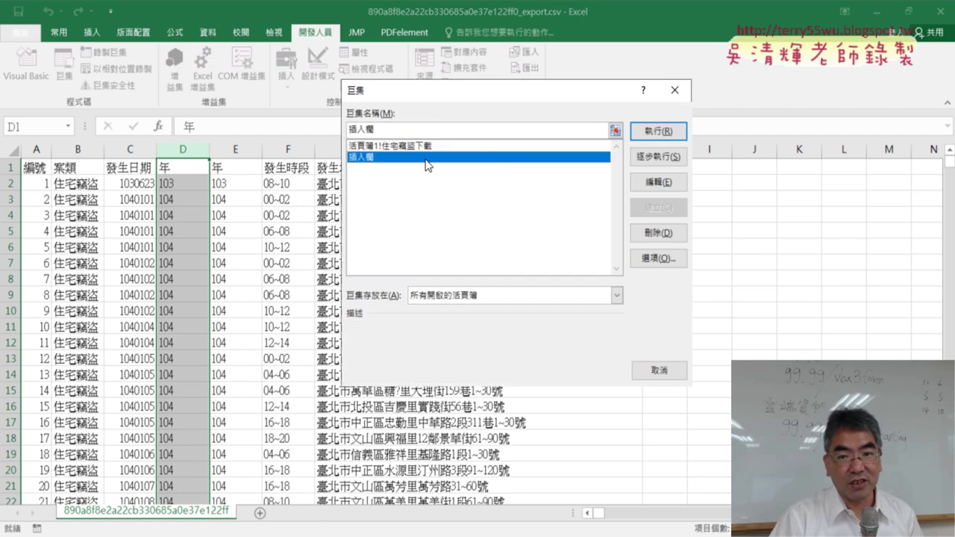
{"action": "left_click", "coordinate": [651, 131]}
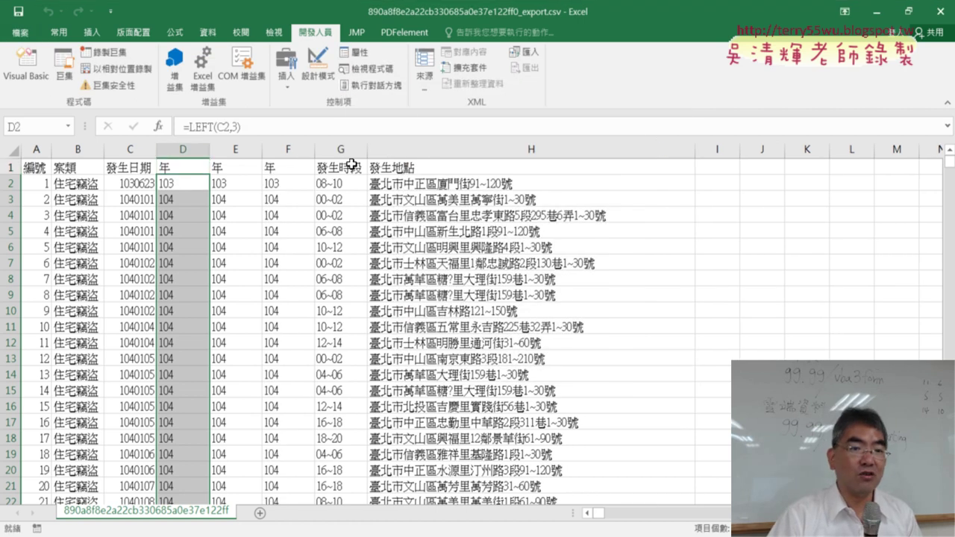
{"action": "left_click_drag", "start_coordinate": [182, 150], "coordinate": [289, 149]}
{"action": "right_click", "coordinate": [273, 205]}
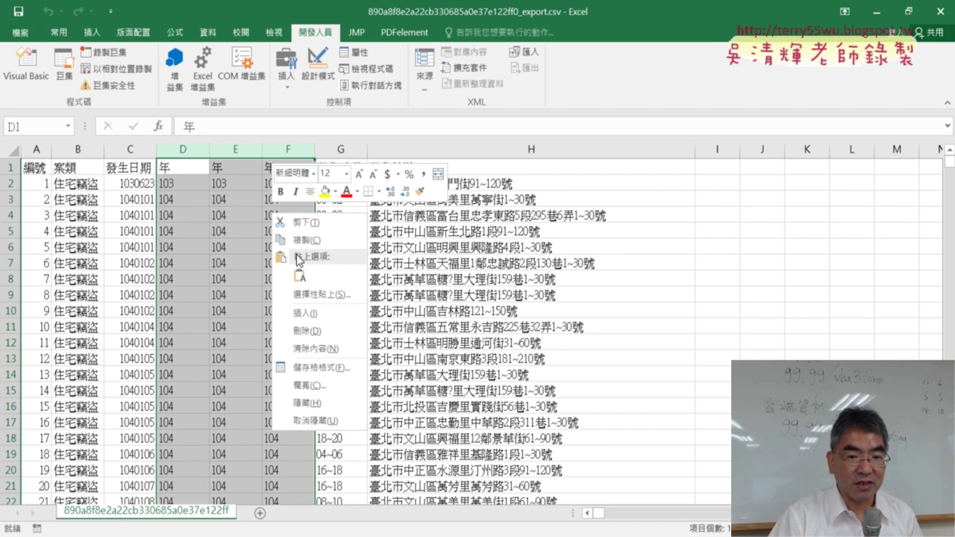
{"action": "left_click", "coordinate": [315, 333]}
- Run 插入欄 once more to recreate a single 年 column, then reopen the macro list
{"action": "left_click", "coordinate": [64, 65]}
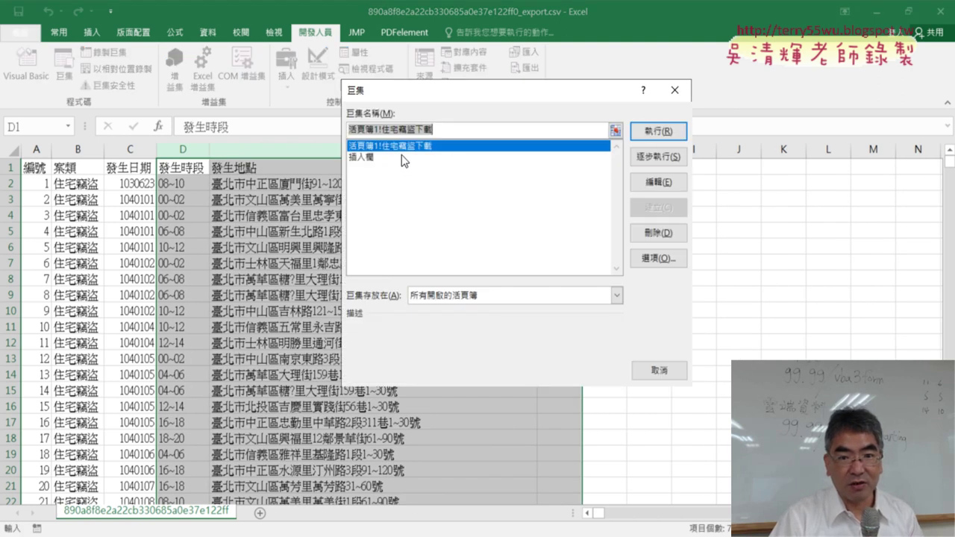
{"action": "key", "text": "Down"}
{"action": "left_click", "coordinate": [662, 136]}
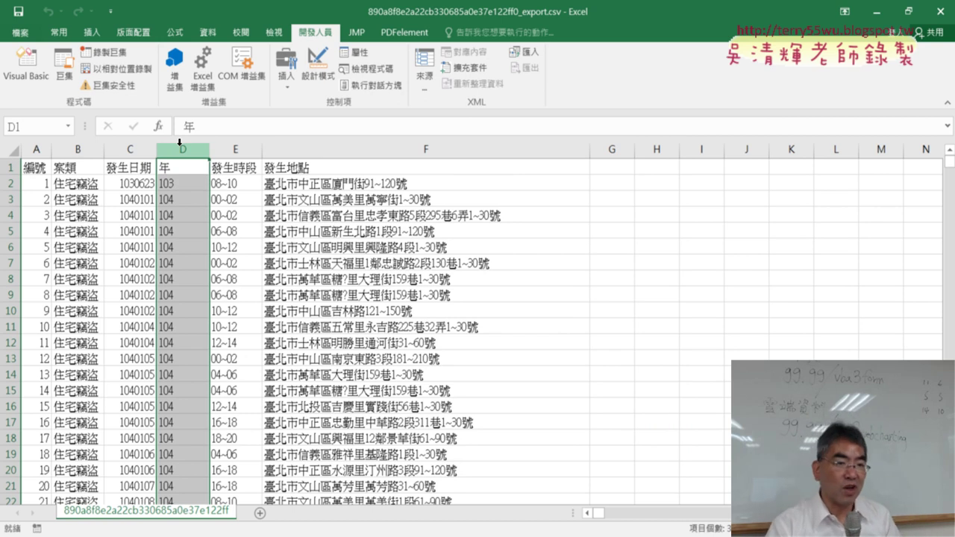
{"action": "left_click", "coordinate": [67, 72]}
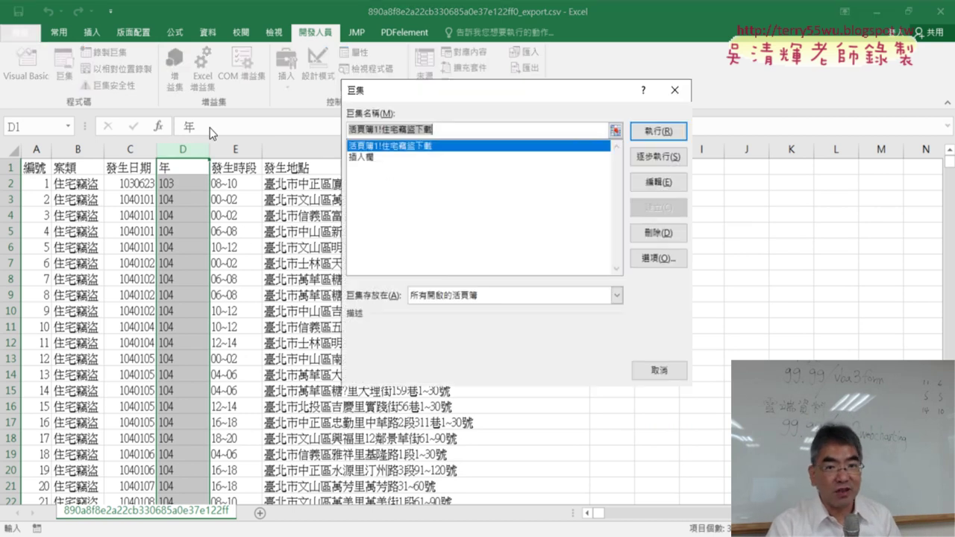
- Select 插入欄 in the Macro dialog and annotate its link to the Edit button
{"action": "left_click", "coordinate": [376, 157]}
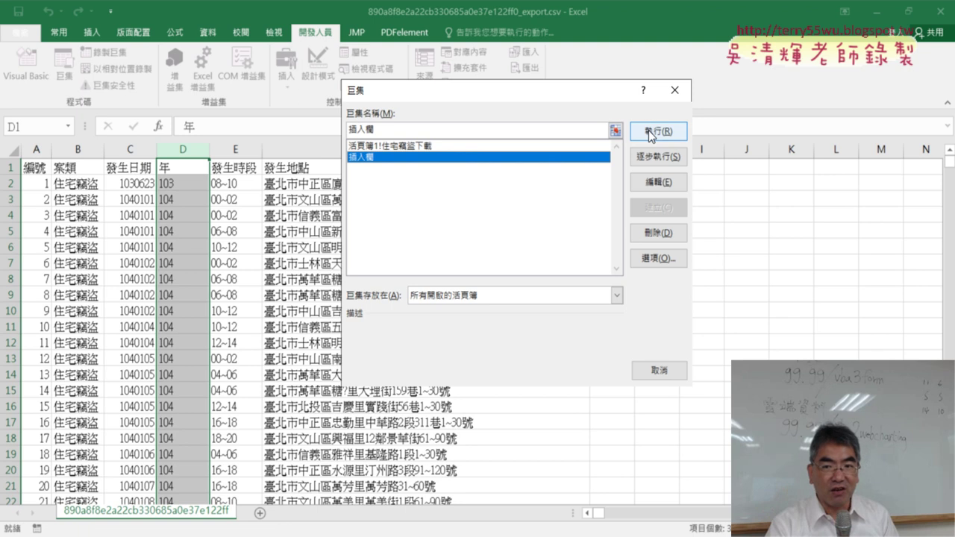
{"action": "left_click", "coordinate": [665, 182]}
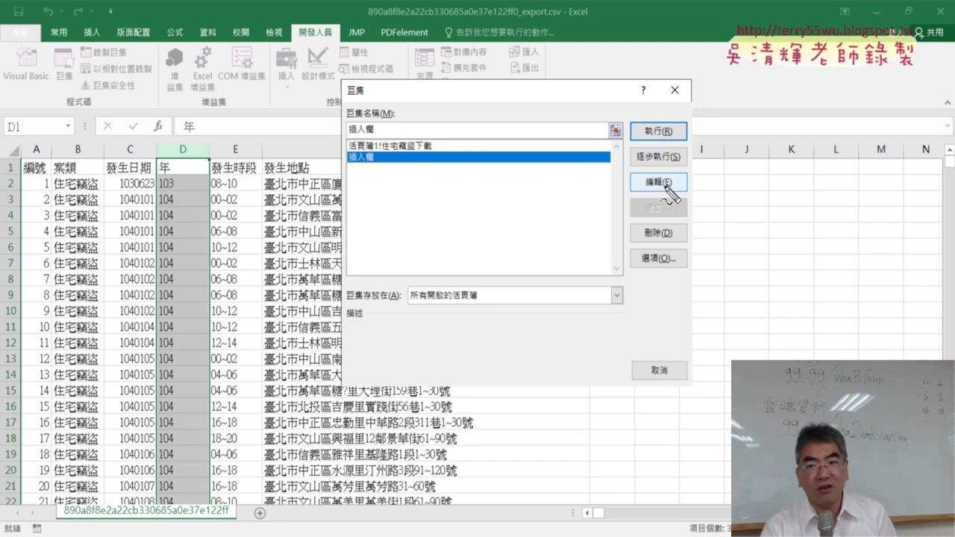
{"action": "left_click_drag", "start_coordinate": [664, 197], "coordinate": [681, 179]}
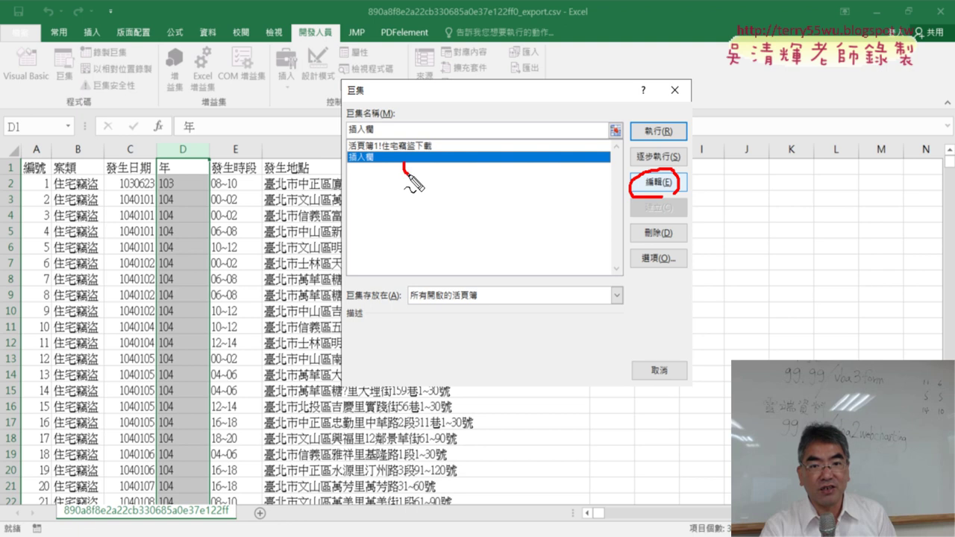
{"action": "mouse_move", "coordinate": [404, 162]}
{"action": "left_mouse_down"}
{"action": "mouse_move", "coordinate": [630, 184]}
{"action": "mouse_move", "coordinate": [594, 204]}
{"action": "left_mouse_up"}
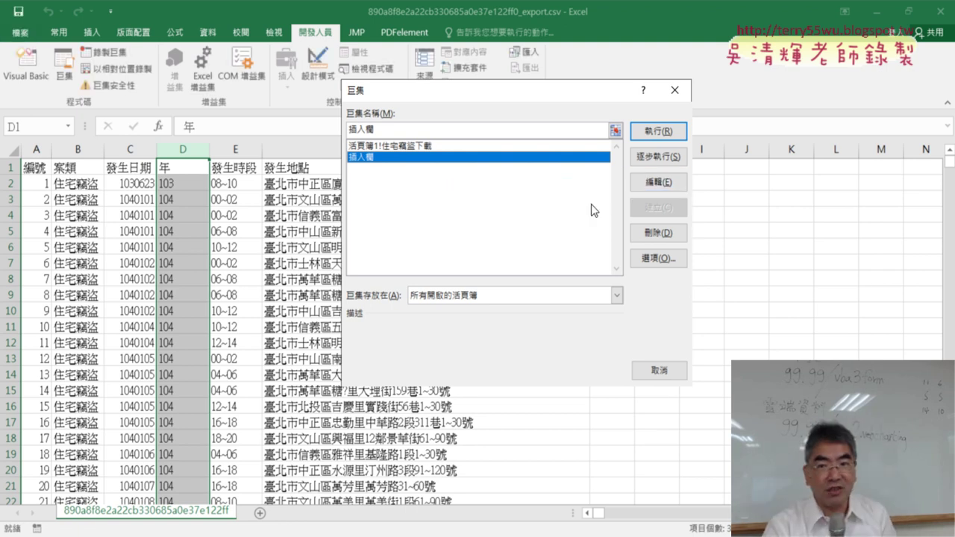
{"action": "left_click", "coordinate": [659, 183]}
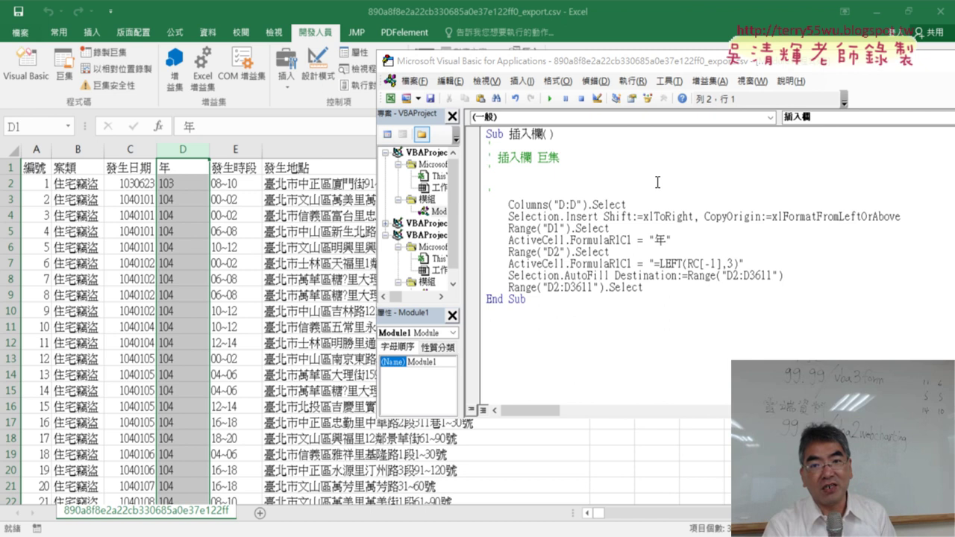
{"action": "left_click_drag", "start_coordinate": [608, 60], "coordinate": [443, 54]}
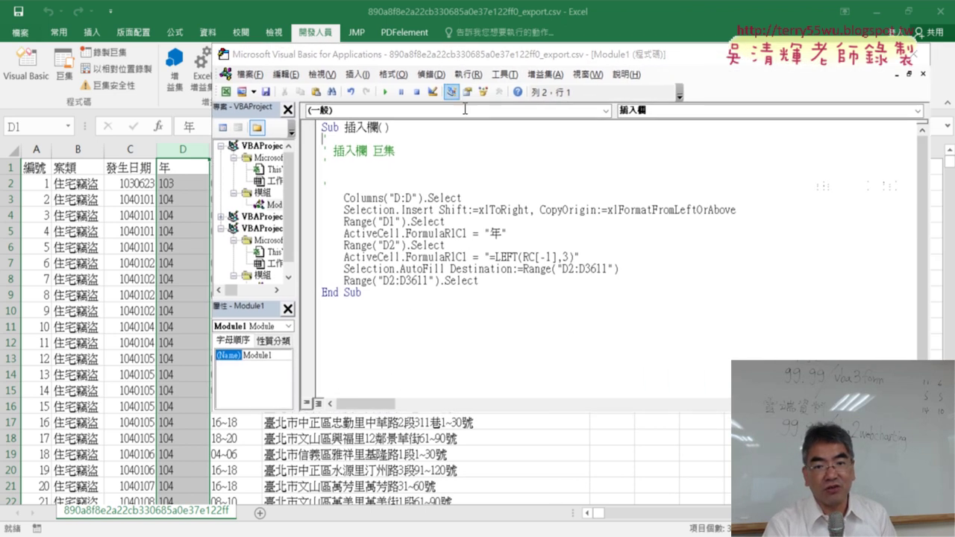
{"action": "left_click_drag", "start_coordinate": [570, 413], "coordinate": [570, 480]}
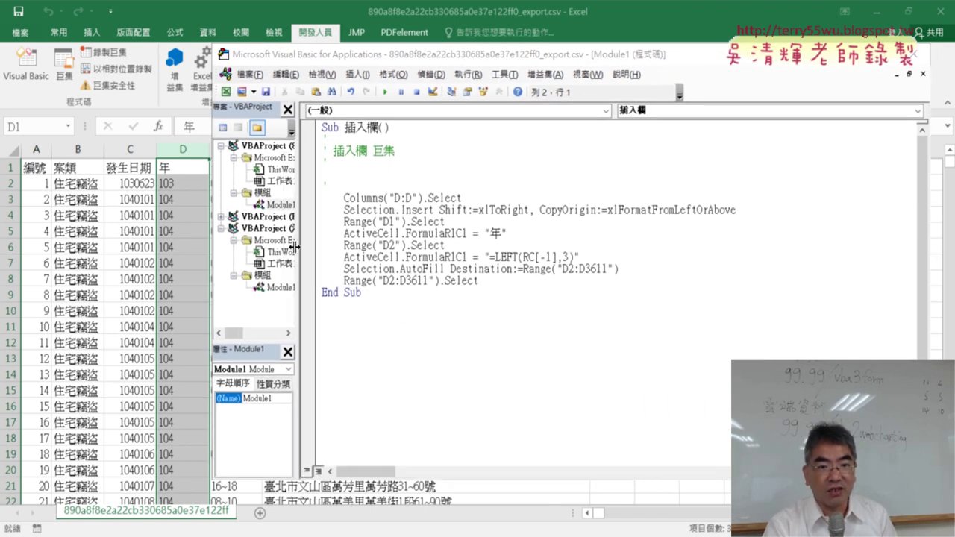
{"action": "left_click_drag", "start_coordinate": [368, 255], "coordinate": [365, 262]}
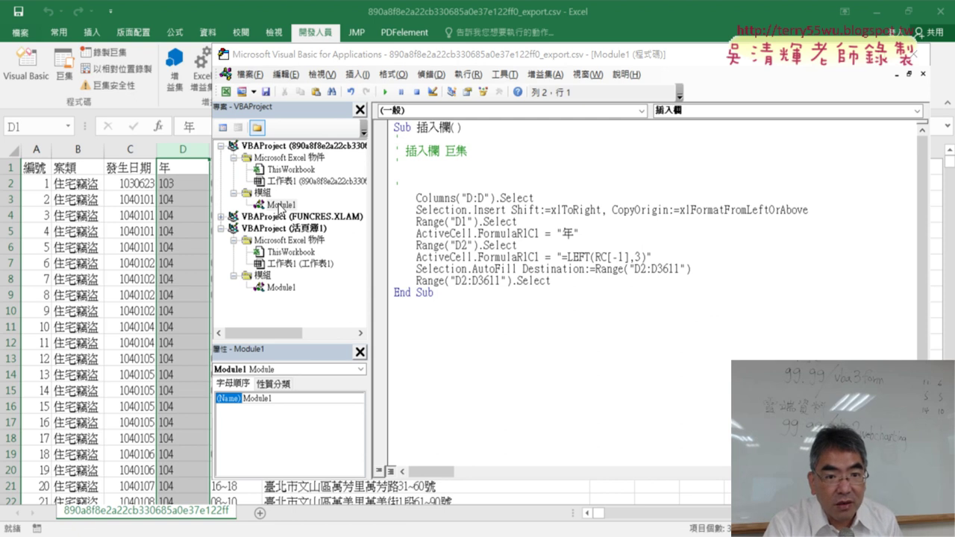
{"action": "double_click", "coordinate": [281, 289]}
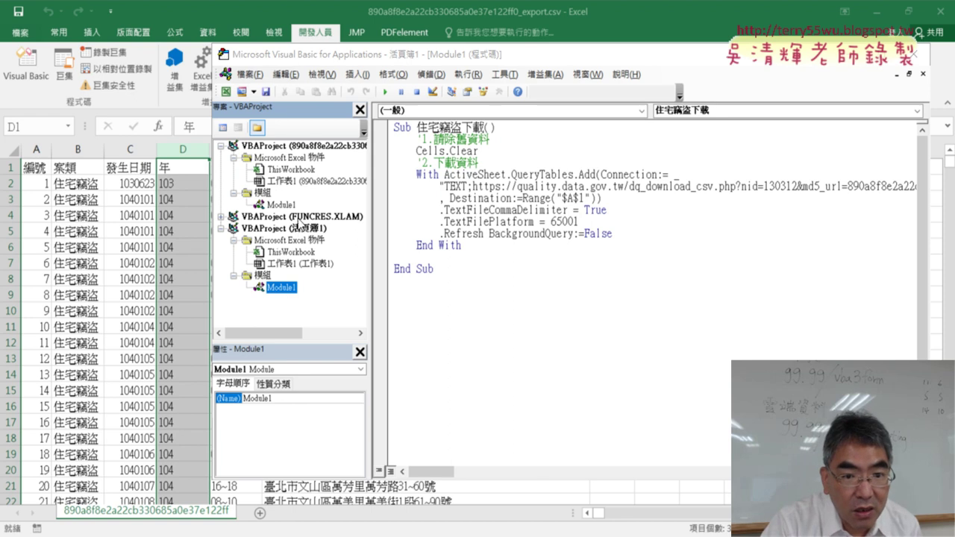
{"action": "left_click", "coordinate": [301, 265]}
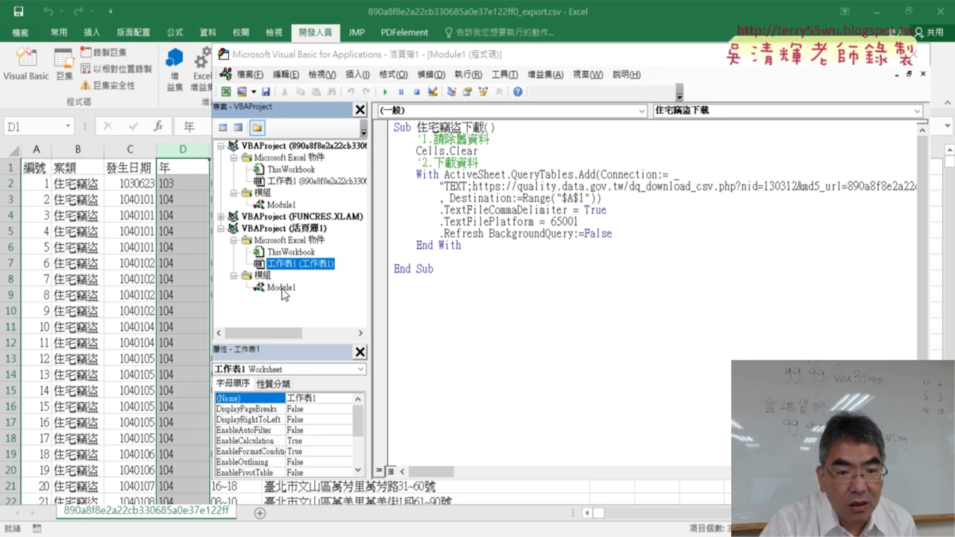
{"action": "double_click", "coordinate": [282, 288]}
{"action": "left_click", "coordinate": [915, 54]}
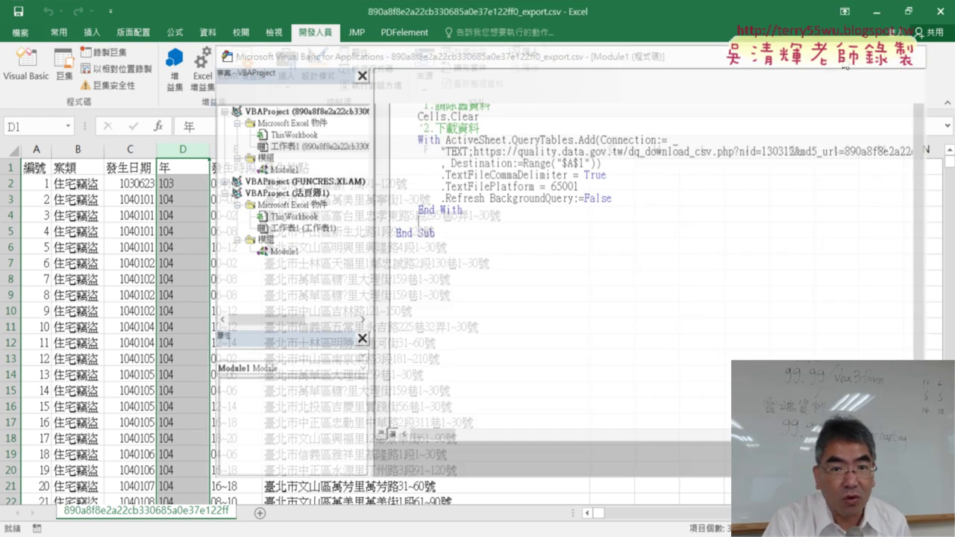
- Open 插入欄's code via Edit and move the VBA editor down to reveal the sheet
{"action": "left_click", "coordinate": [64, 68]}
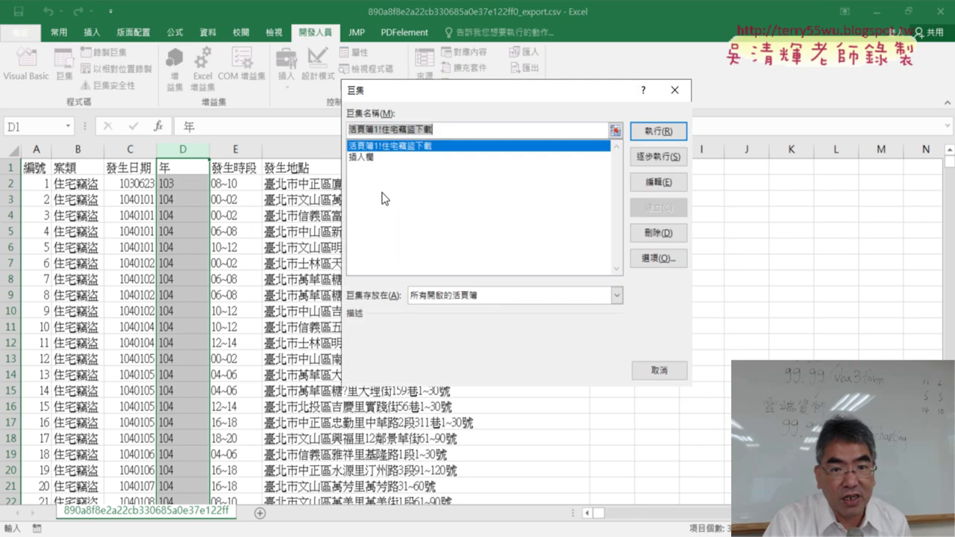
{"action": "left_click", "coordinate": [385, 158]}
{"action": "left_click", "coordinate": [658, 183]}
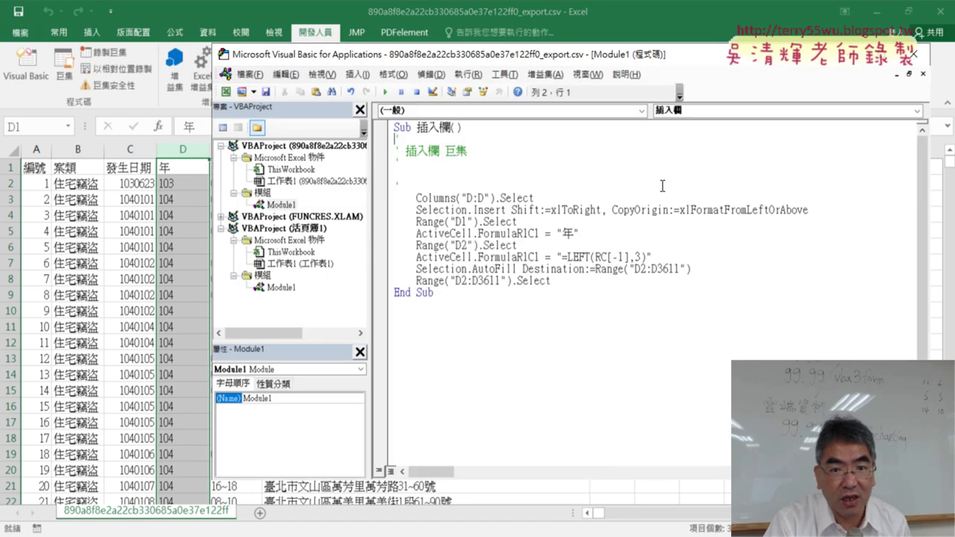
{"action": "left_click", "coordinate": [704, 112]}
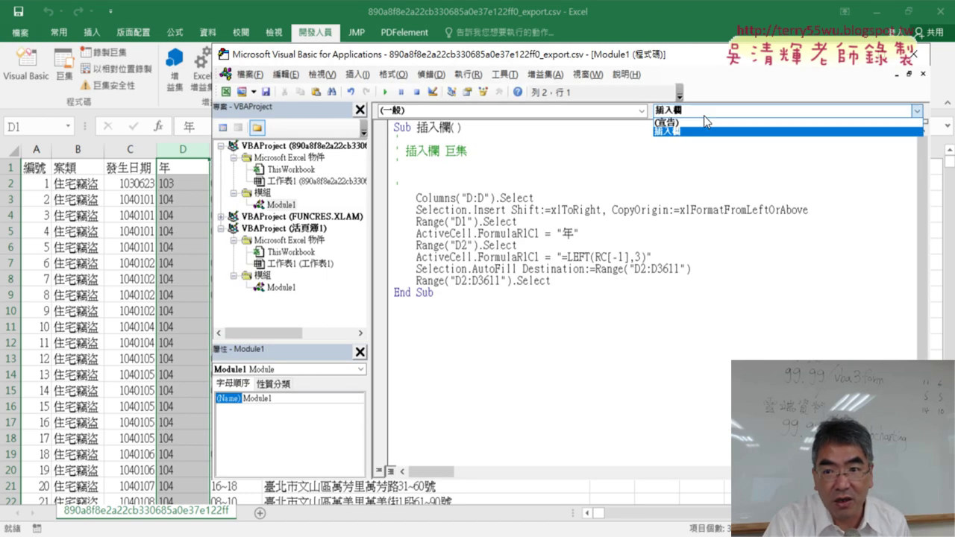
{"action": "left_click", "coordinate": [703, 116]}
{"action": "left_click", "coordinate": [582, 111]}
{"action": "left_click", "coordinate": [583, 111]}
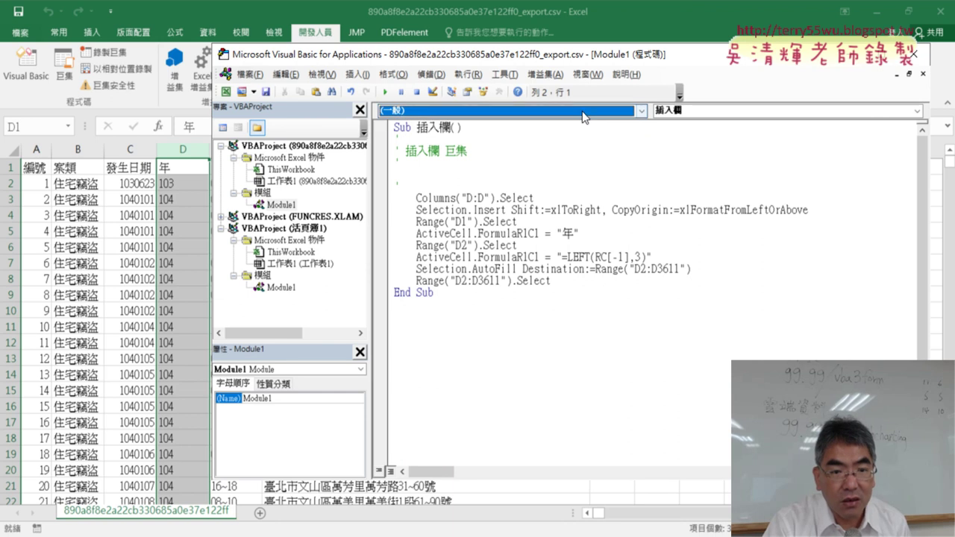
{"action": "double_click", "coordinate": [281, 206]}
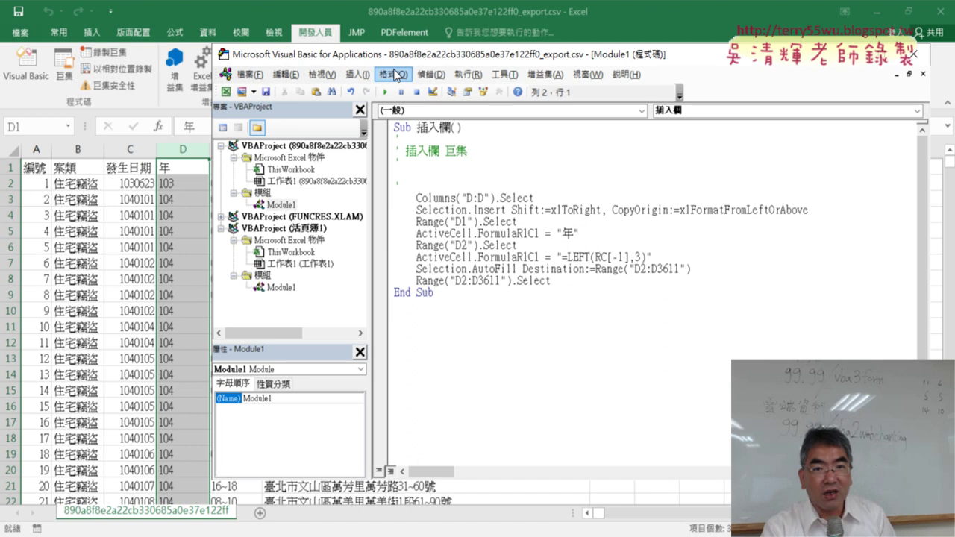
{"action": "left_click_drag", "start_coordinate": [408, 64], "coordinate": [437, 184]}
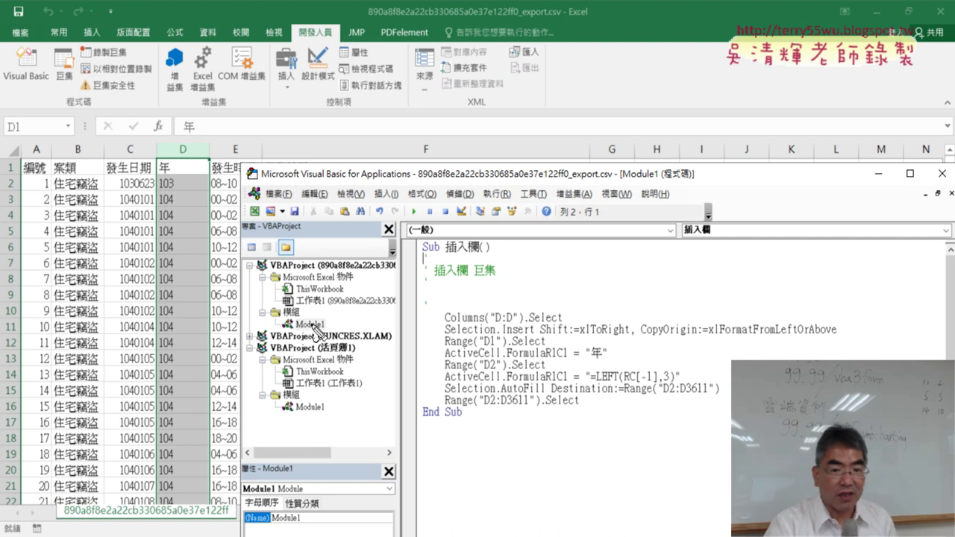
- Annotate Module1 and the start of the 插入欄 procedure on screen
{"action": "mouse_move", "coordinate": [335, 325]}
{"action": "left_mouse_down"}
{"action": "mouse_move", "coordinate": [364, 321]}
{"action": "mouse_move", "coordinate": [422, 340]}
{"action": "mouse_move", "coordinate": [391, 357]}
{"action": "left_mouse_up"}
{"action": "mouse_move", "coordinate": [489, 433]}
{"action": "left_mouse_down"}
{"action": "mouse_move", "coordinate": [780, 218]}
{"action": "mouse_move", "coordinate": [470, 427]}
{"action": "left_mouse_up"}
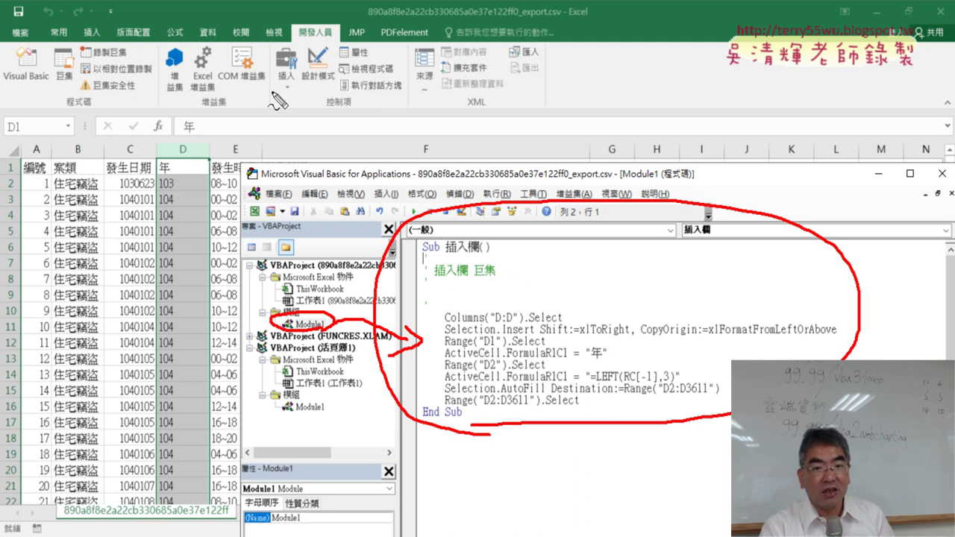
{"action": "left_click_drag", "start_coordinate": [272, 88], "coordinate": [421, 218]}
{"action": "mouse_move", "coordinate": [433, 263]}
{"action": "left_mouse_down"}
{"action": "mouse_move", "coordinate": [423, 254]}
{"action": "mouse_move", "coordinate": [479, 253]}
{"action": "mouse_move", "coordinate": [421, 254]}
{"action": "left_mouse_up"}
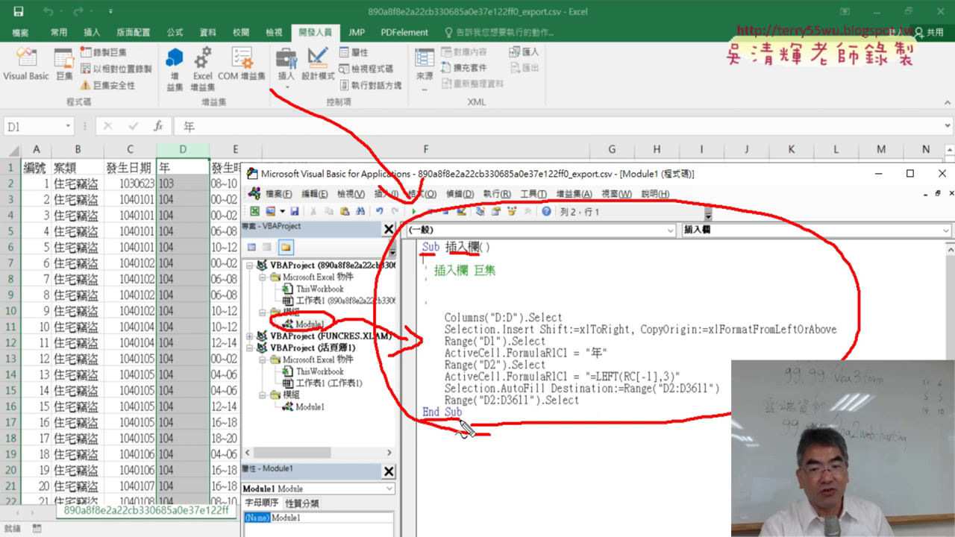
- Copy the full Sub 插入欄 code and open 活頁簿1's Module1 containing 住宅竊盜下載
{"action": "key", "text": "Escape"}
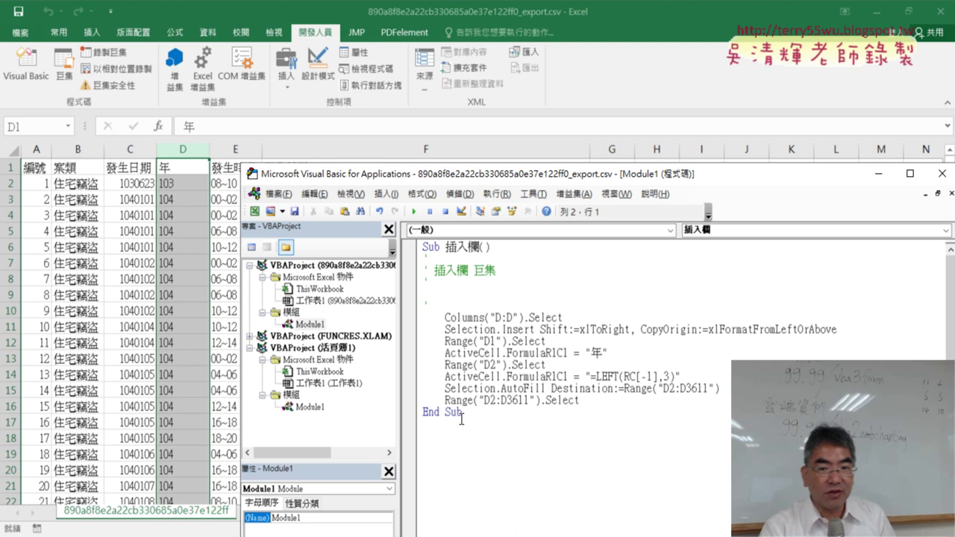
{"action": "left_click_drag", "start_coordinate": [476, 414], "coordinate": [422, 246]}
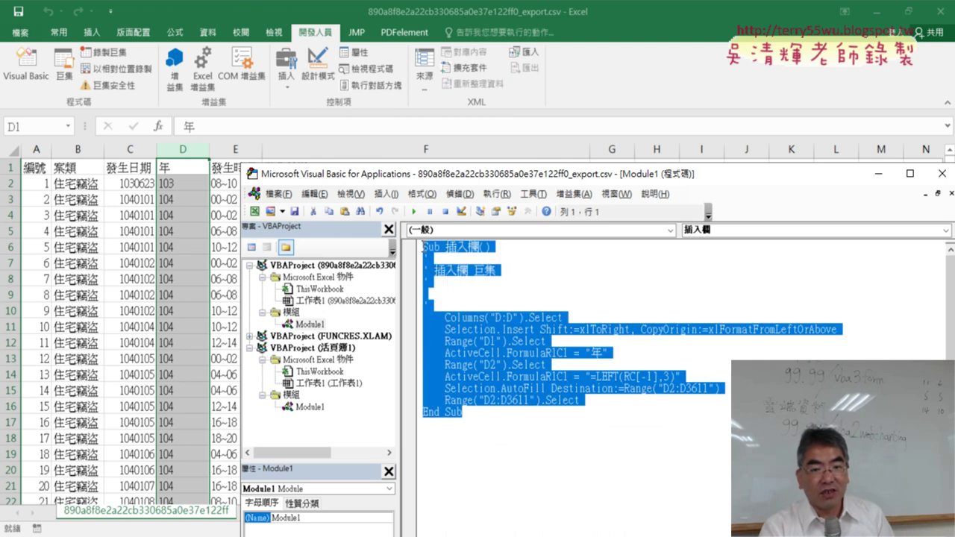
{"action": "right_click", "coordinate": [489, 374]}
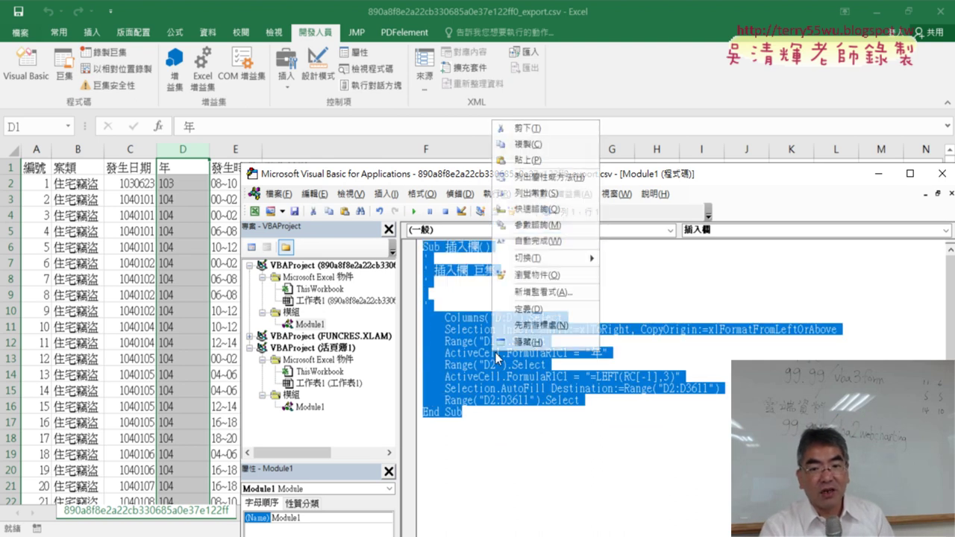
{"action": "left_click", "coordinate": [553, 140]}
{"action": "double_click", "coordinate": [310, 407]}
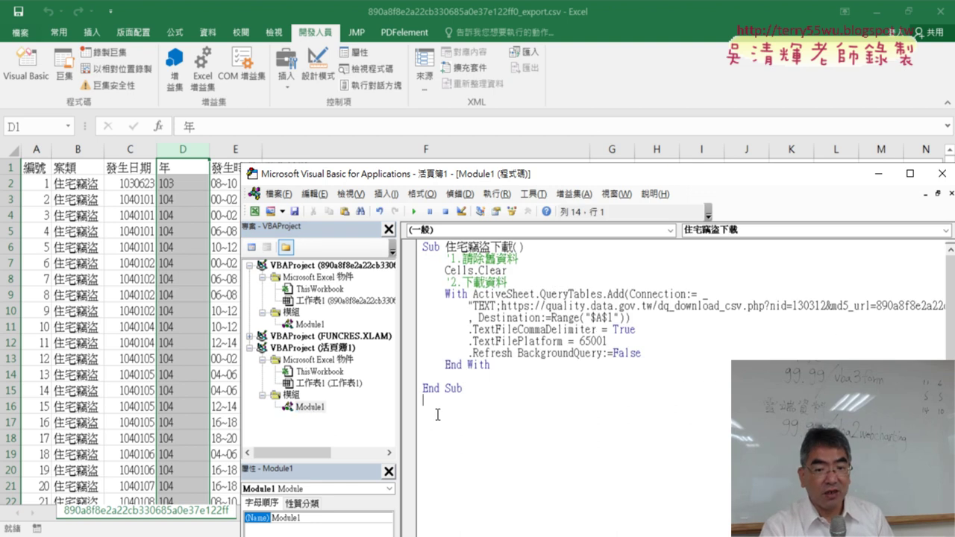
- Paste the 插入欄 macro below the 住宅竊盜下載 macro in Module1
{"action": "right_click", "coordinate": [438, 415]}
{"action": "left_click", "coordinate": [470, 219]}
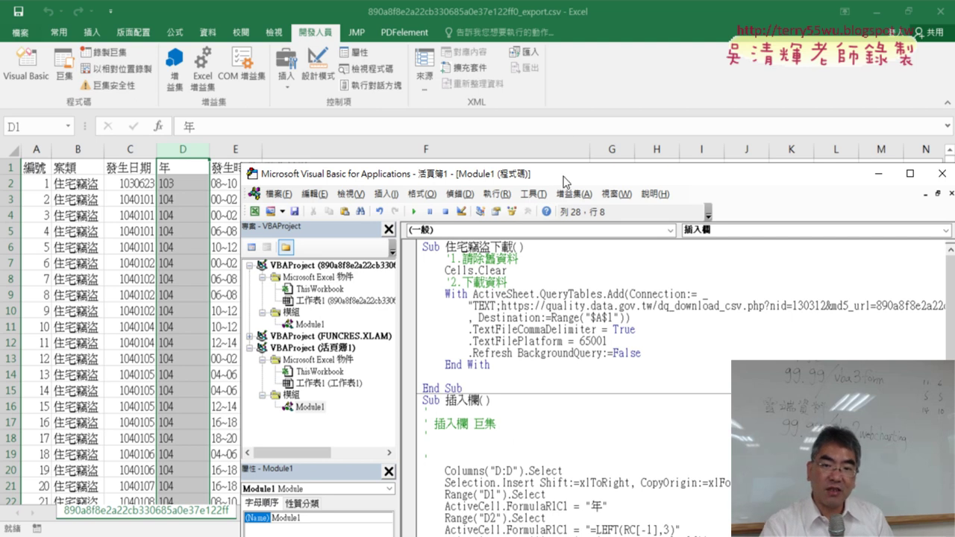
{"action": "left_click_drag", "start_coordinate": [567, 173], "coordinate": [578, 69]}
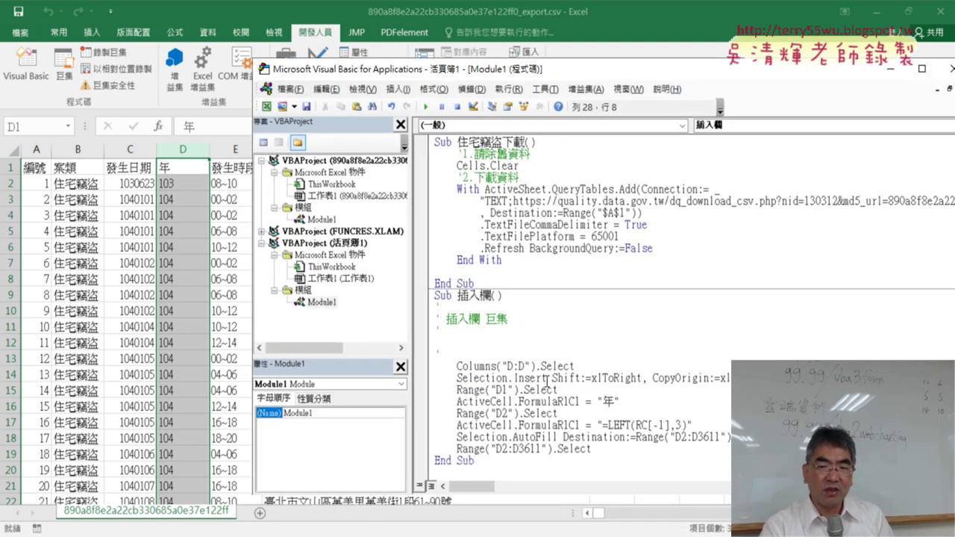
- Run 住宅竊盜下載, then run 插入欄 to add the 年 column
{"action": "left_click", "coordinate": [526, 224]}
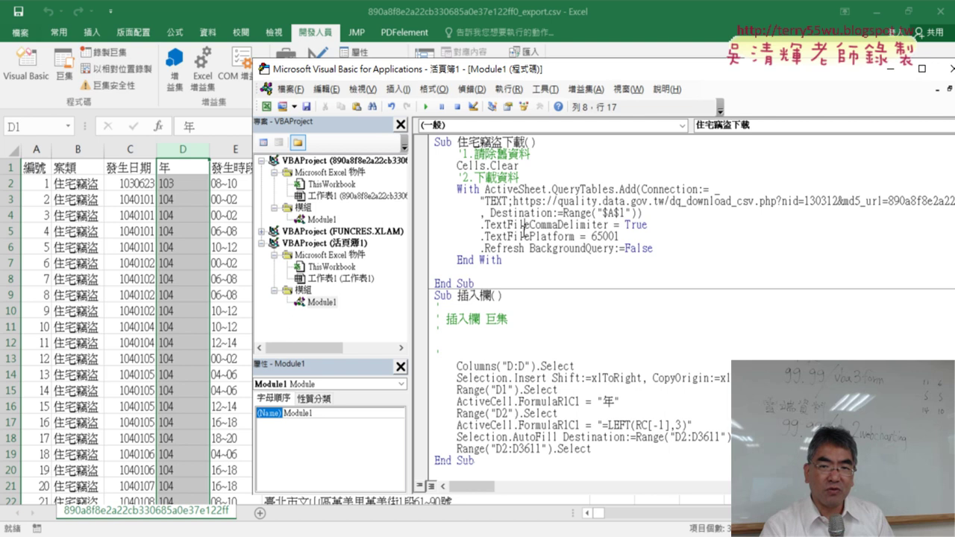
{"action": "left_click", "coordinate": [428, 109]}
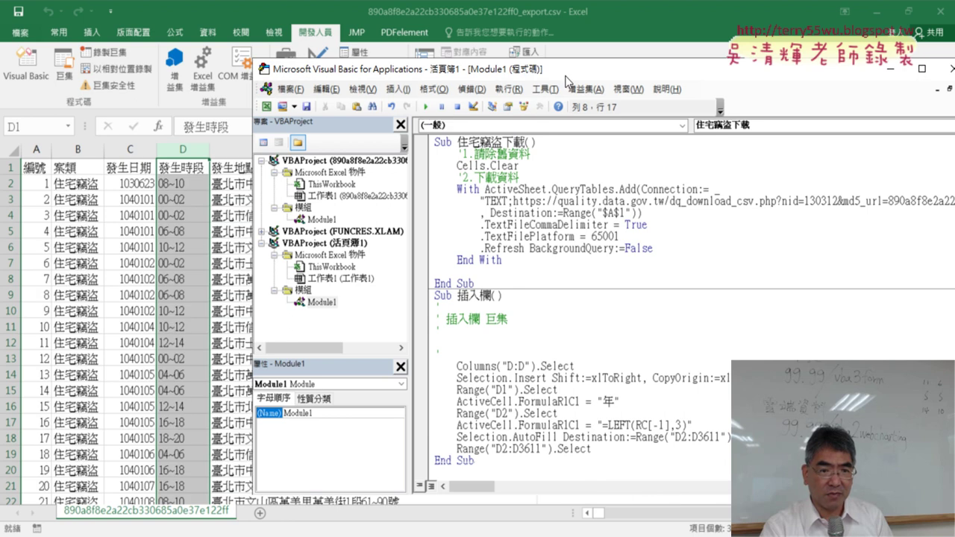
{"action": "left_click", "coordinate": [536, 388]}
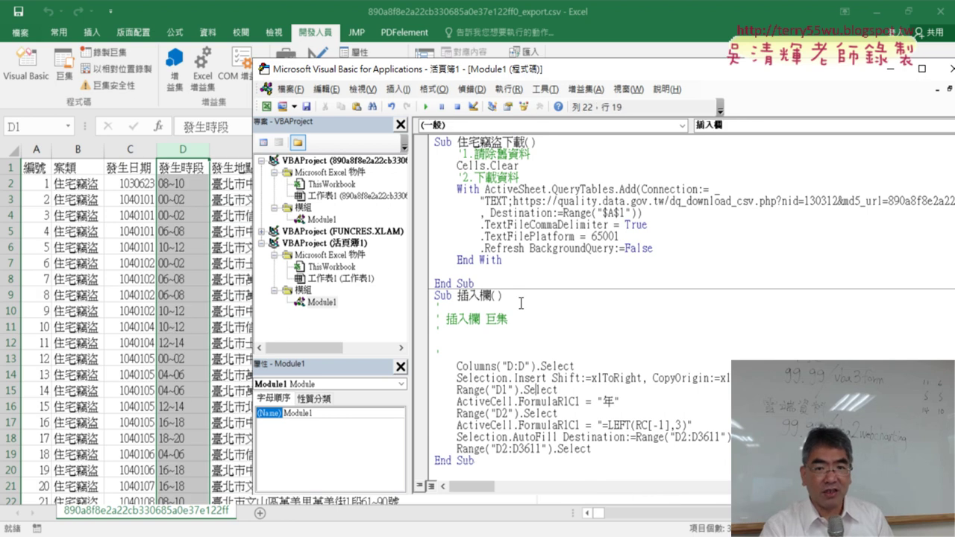
{"action": "left_click", "coordinate": [426, 108]}
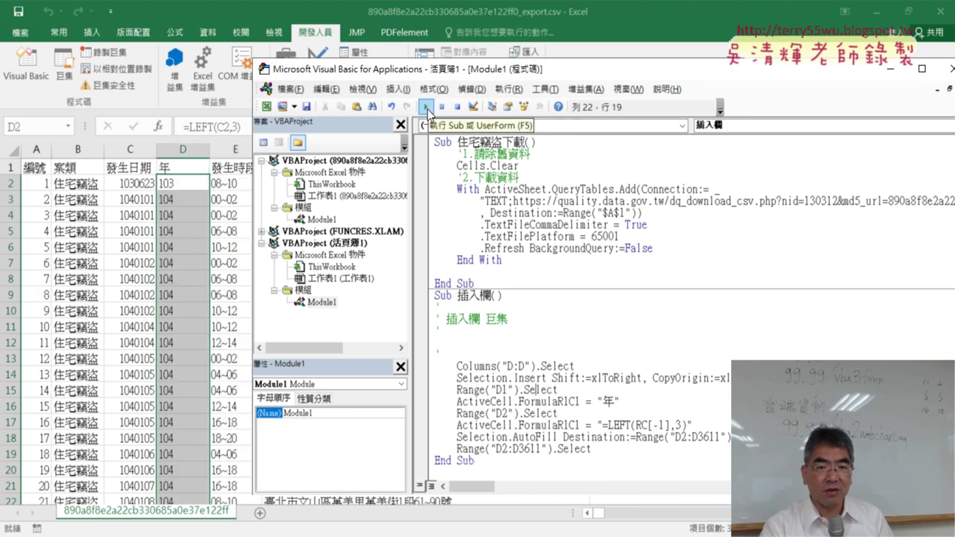
- Type call on the blank line after End With in 住宅竊盜下載
{"action": "left_click_drag", "start_coordinate": [531, 70], "coordinate": [658, 75]}
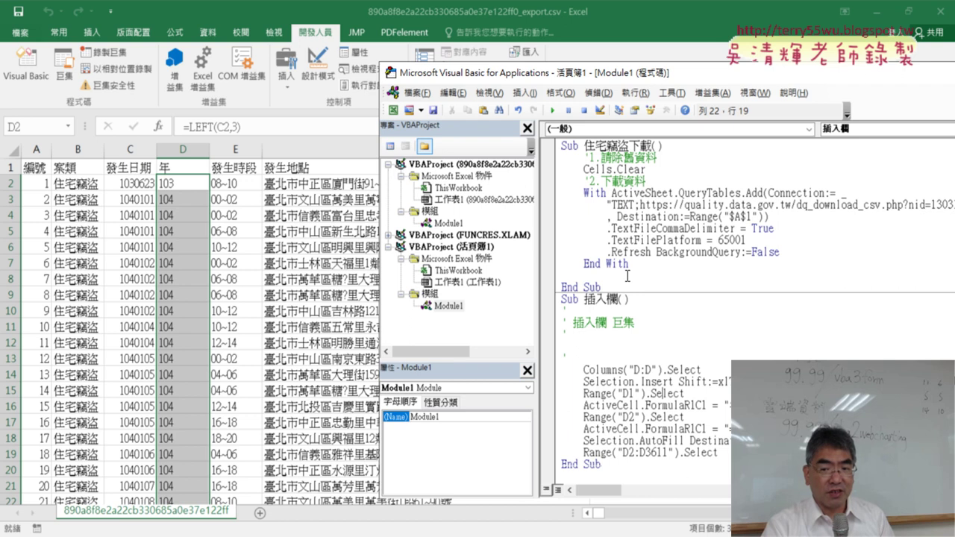
{"action": "left_click", "coordinate": [613, 171]}
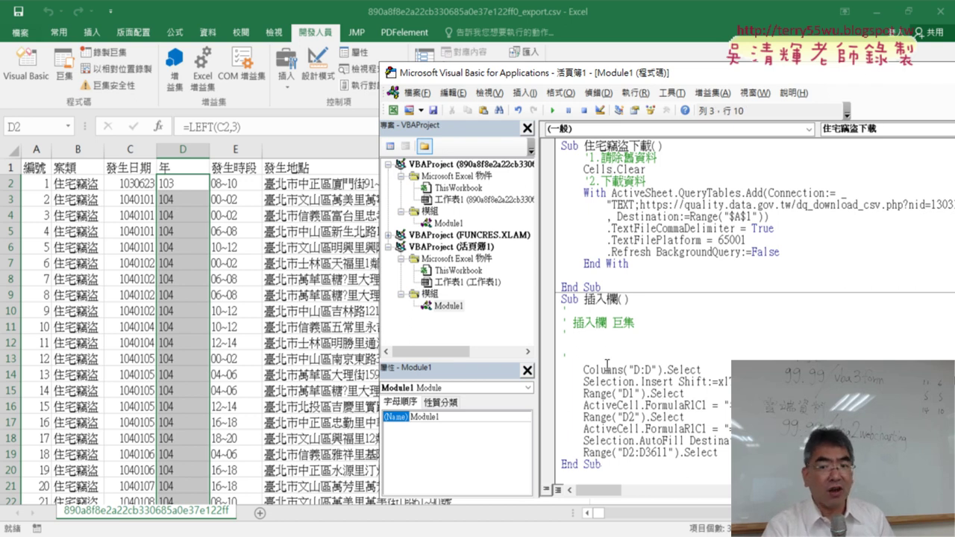
{"action": "left_click", "coordinate": [612, 274]}
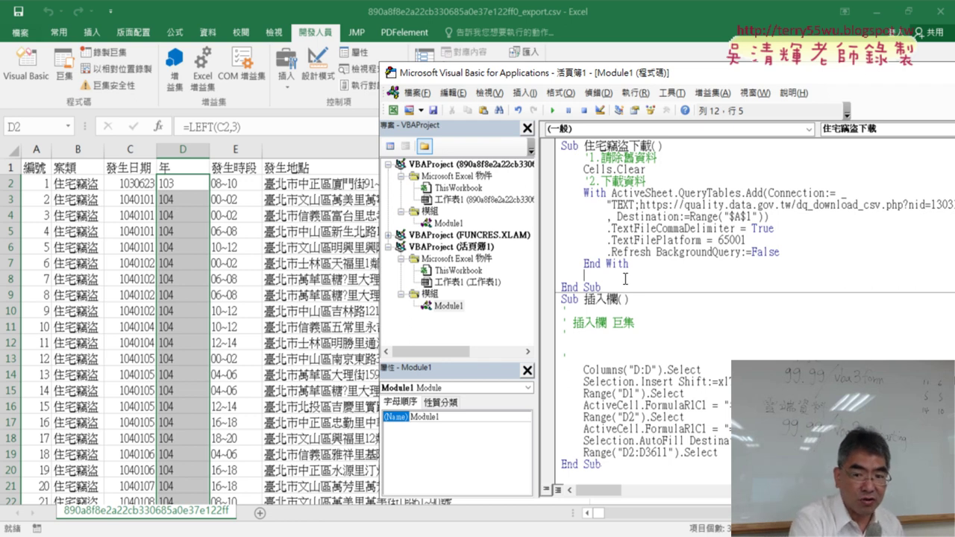
{"action": "type", "text": "T"}
{"action": "key", "text": "BackSpace"}
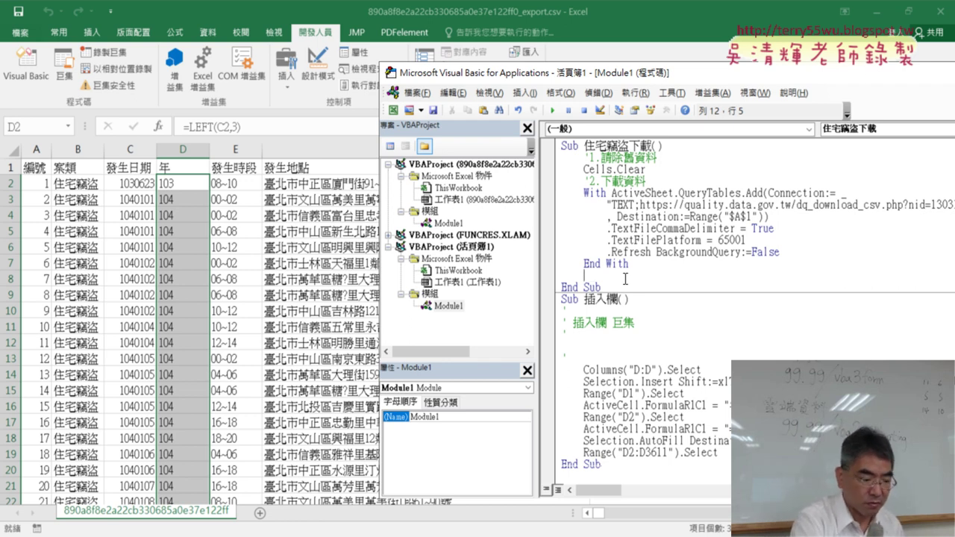
{"action": "type", "text": "call"}
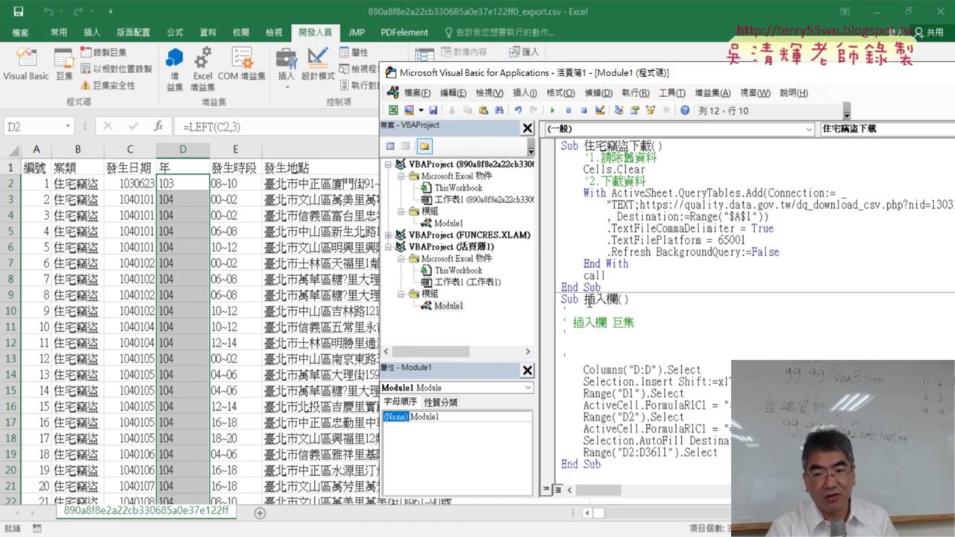
- Complete the line as Call 插入欄 by copying the name from its Sub line
{"action": "left_click", "coordinate": [590, 300]}
{"action": "left_click", "coordinate": [485, 334]}
{"action": "left_click_drag", "start_coordinate": [584, 300], "coordinate": [616, 299]}
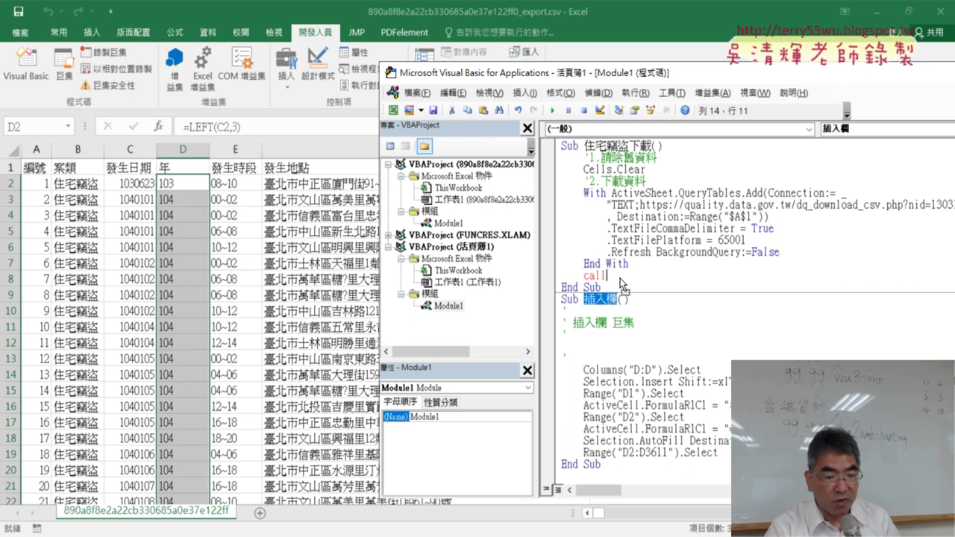
{"action": "left_click_drag", "start_coordinate": [623, 284], "coordinate": [623, 278]}
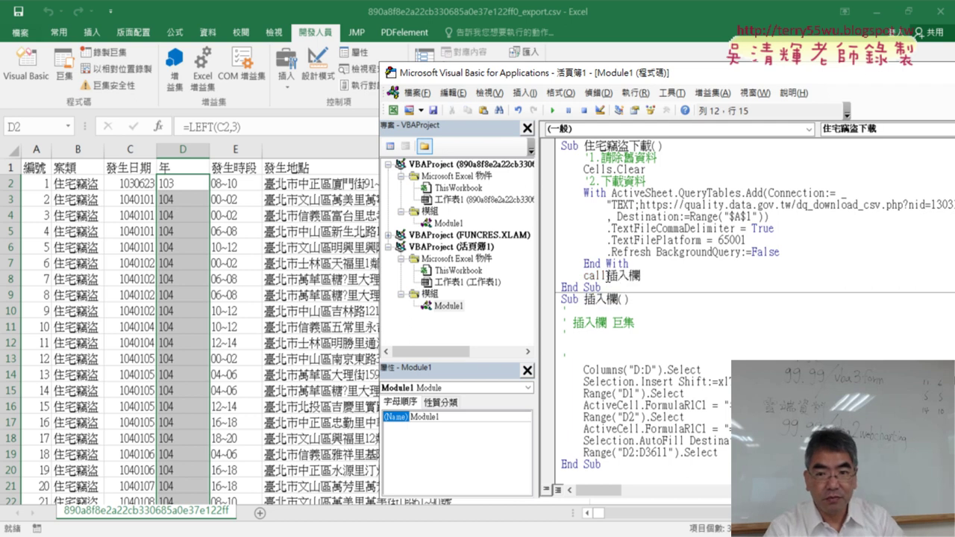
{"action": "left_click", "coordinate": [677, 345]}
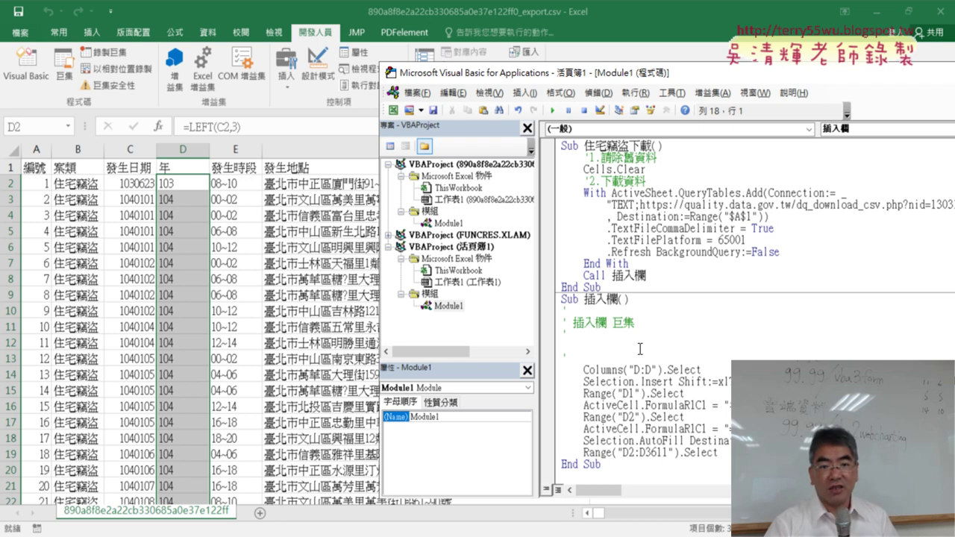
{"action": "left_click", "coordinate": [673, 216]}
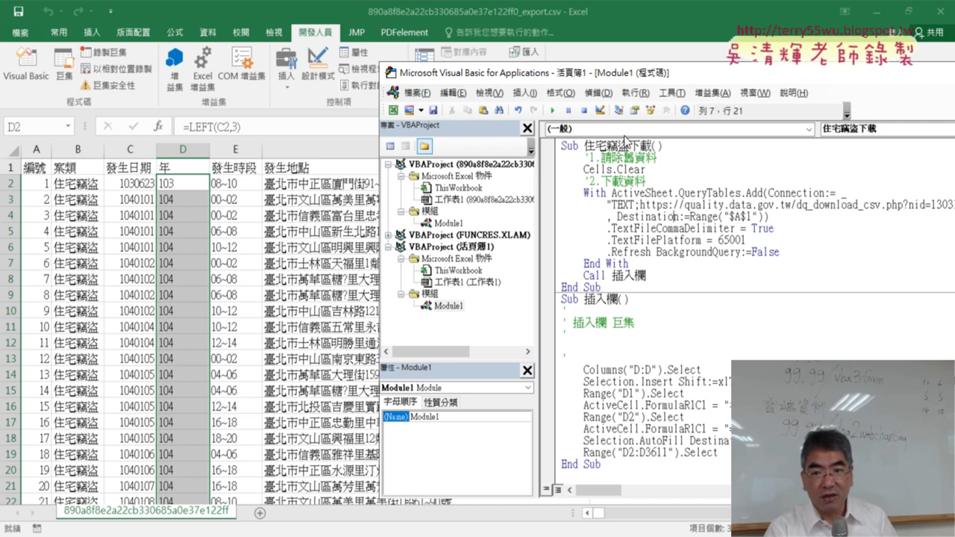
- Run 住宅竊盜下載 with the new Call and check the 年 column in D
{"action": "left_click", "coordinate": [554, 111]}
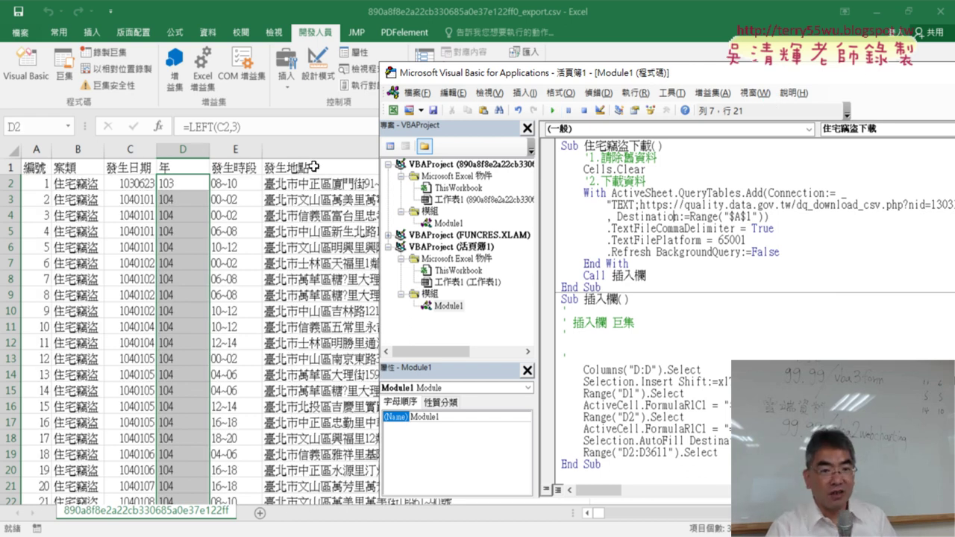
{"action": "left_click", "coordinate": [200, 149]}
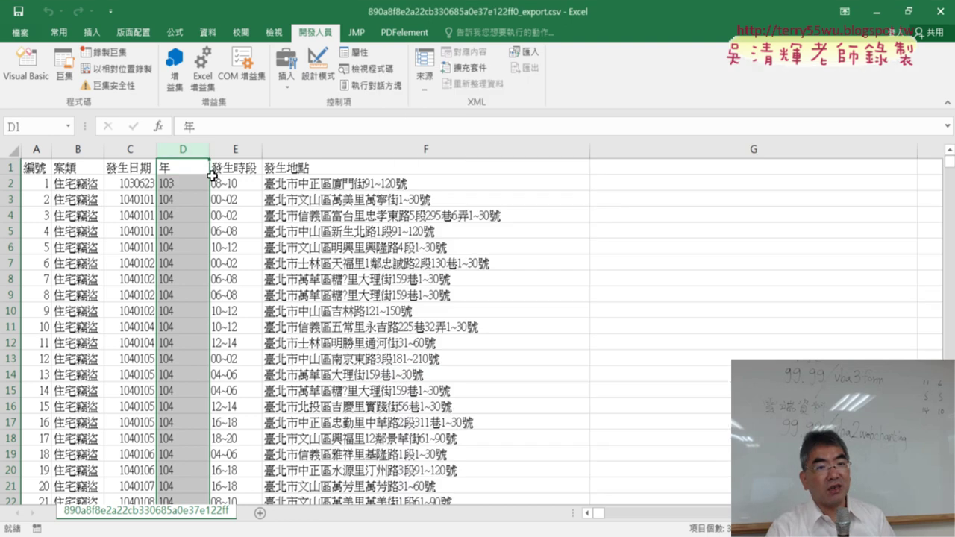
{"action": "left_click", "coordinate": [26, 66]}
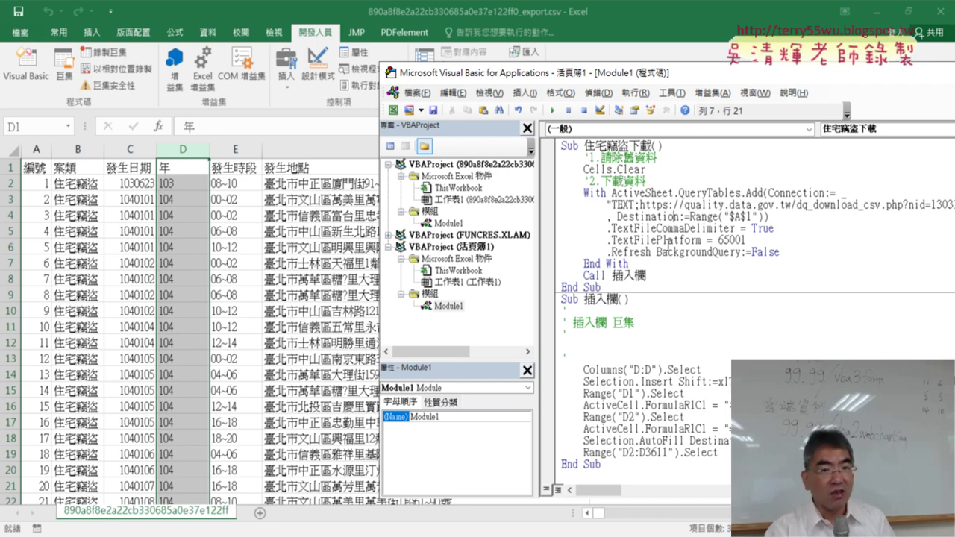
{"action": "left_click", "coordinate": [274, 232]}
{"action": "left_click", "coordinate": [181, 170]}
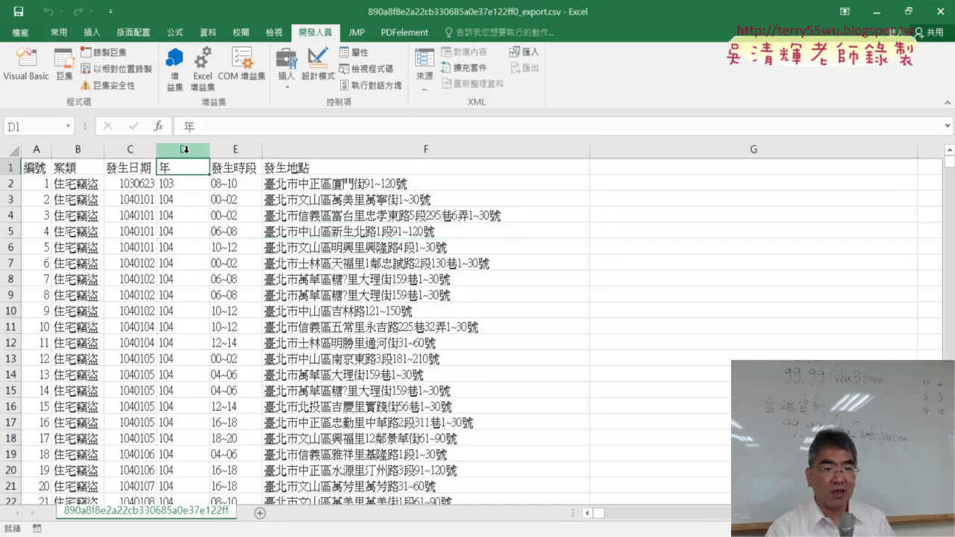
- Delete the 年 column D, insert and remove an empty column, then start Record Macro
{"action": "right_click", "coordinate": [184, 148]}
{"action": "left_click", "coordinate": [232, 274]}
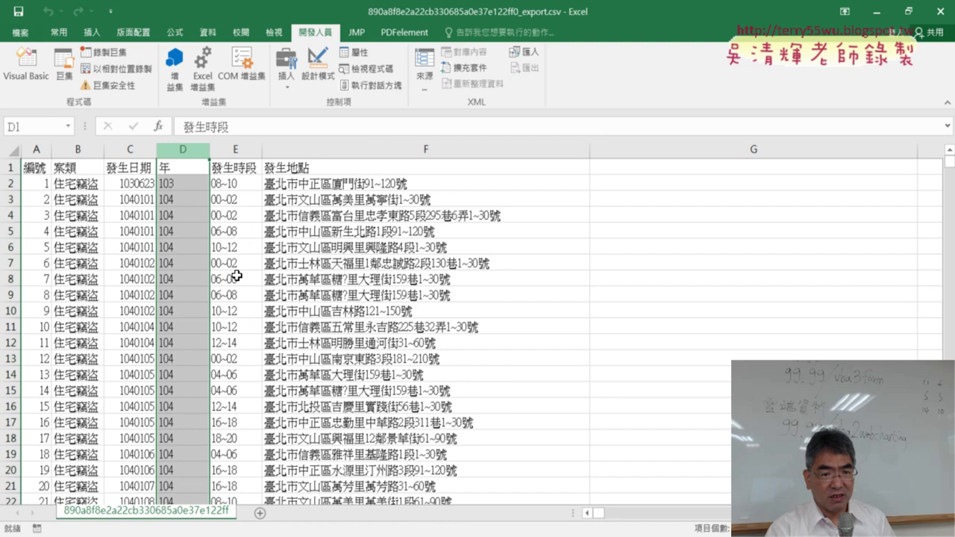
{"action": "right_click", "coordinate": [176, 150]}
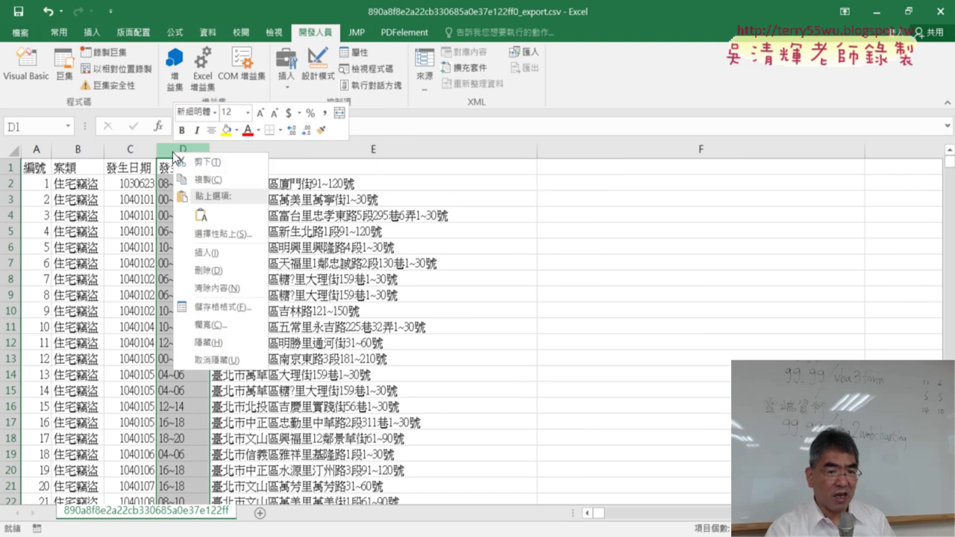
{"action": "left_click", "coordinate": [207, 250]}
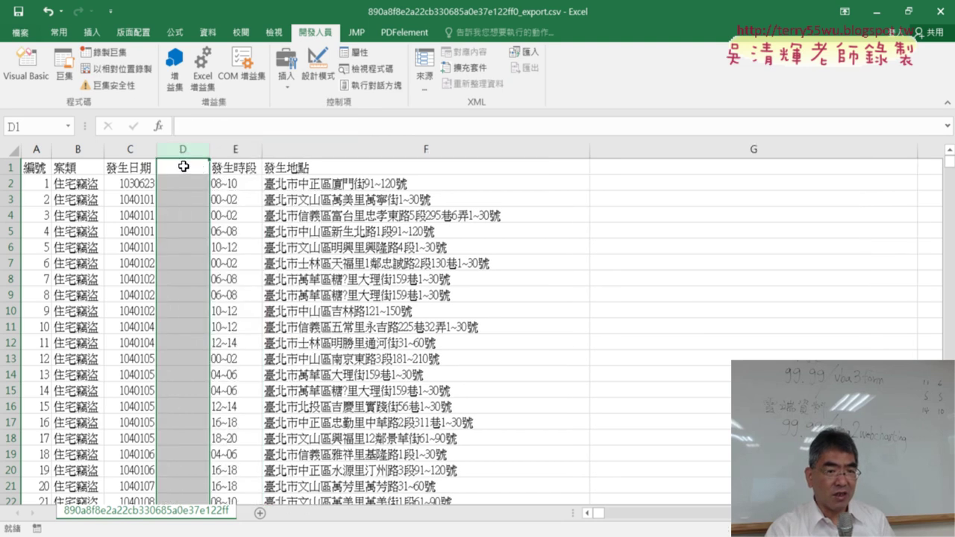
{"action": "left_click", "coordinate": [188, 165]}
{"action": "left_click", "coordinate": [179, 183]}
{"action": "left_click", "coordinate": [182, 150]}
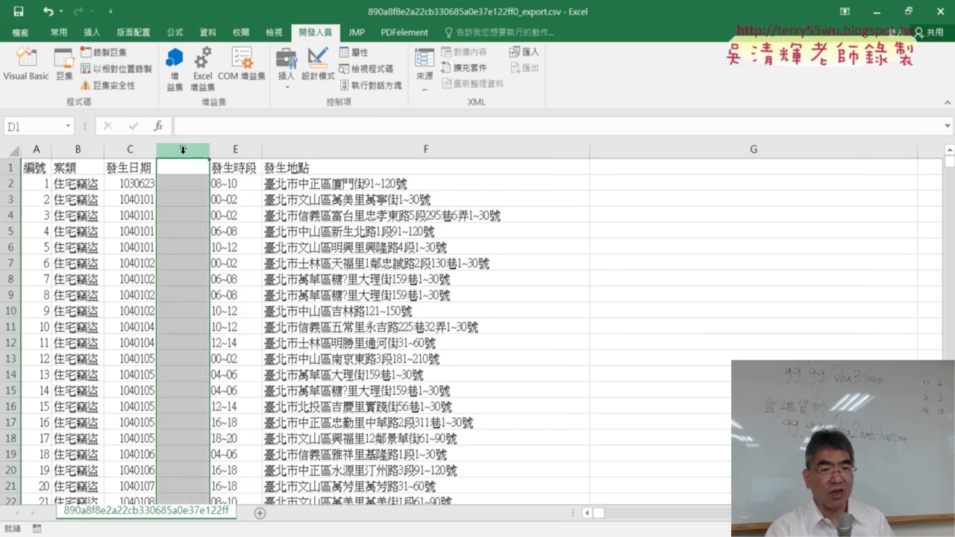
{"action": "right_click", "coordinate": [183, 152]}
{"action": "left_click", "coordinate": [225, 274]}
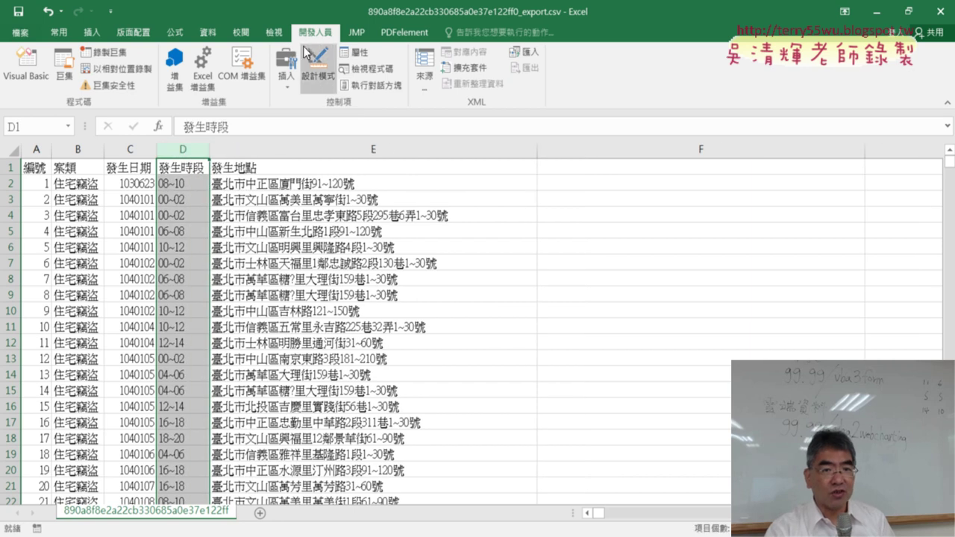
{"action": "left_click", "coordinate": [105, 52]}
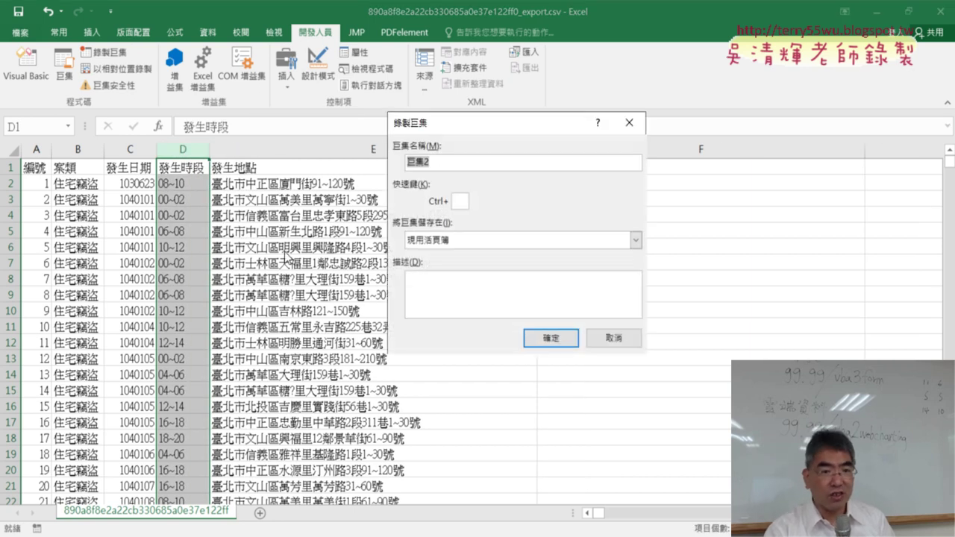
- Cancel recording and open the 插入欄 macro's code from the Macros list
{"action": "left_click", "coordinate": [606, 337]}
{"action": "left_click", "coordinate": [64, 66]}
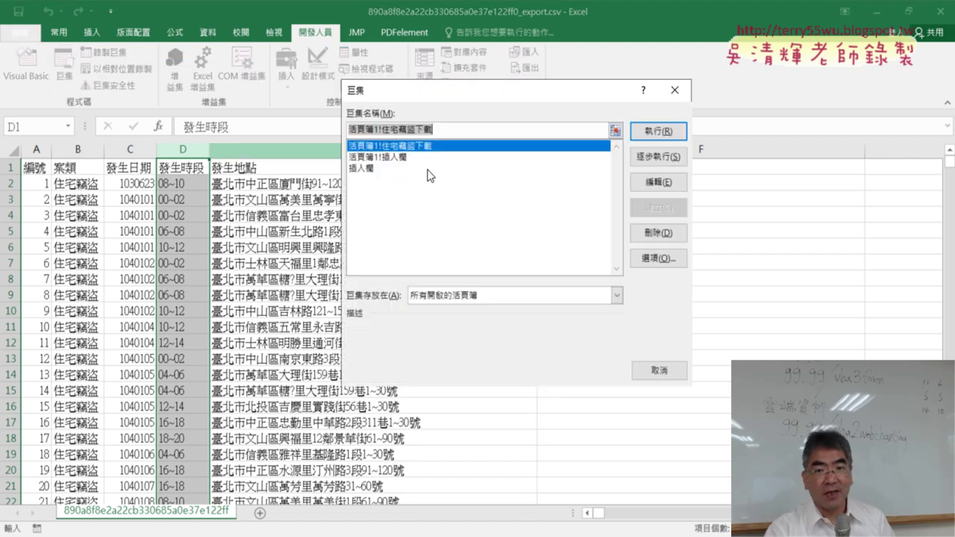
{"action": "left_click", "coordinate": [374, 169]}
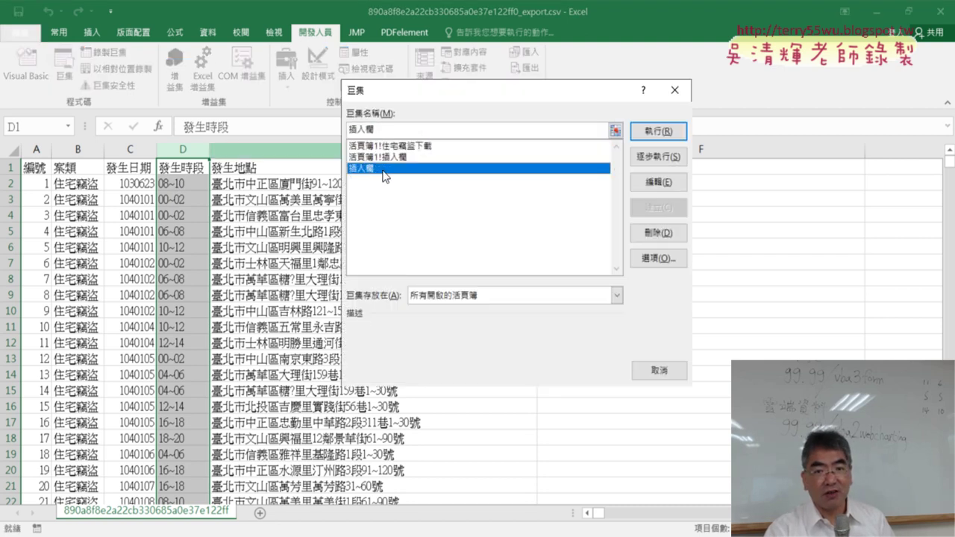
{"action": "left_click", "coordinate": [658, 182]}
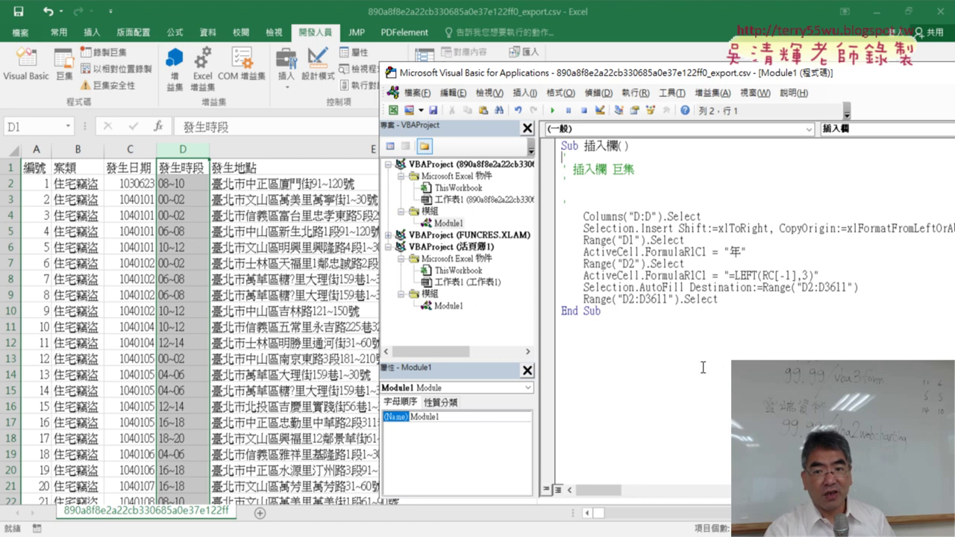
{"action": "left_click_drag", "start_coordinate": [632, 361], "coordinate": [540, 105]}
{"action": "right_click", "coordinate": [627, 263]}
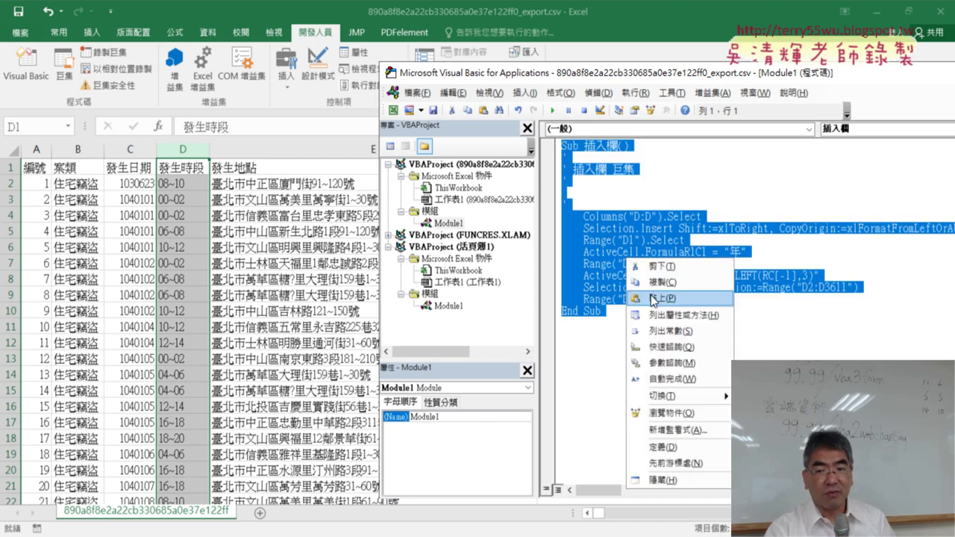
{"action": "left_click", "coordinate": [626, 294]}
- Open 活頁簿1's Module1, highlight the Call 插入欄 line, then switch to EVO Class Management
{"action": "left_click", "coordinate": [454, 309]}
{"action": "double_click", "coordinate": [455, 309]}
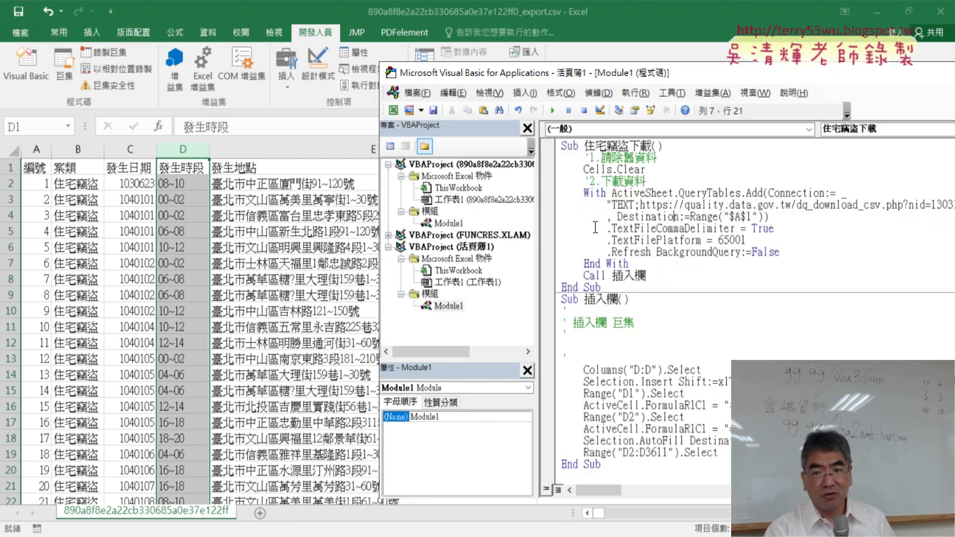
{"action": "left_click_drag", "start_coordinate": [629, 481], "coordinate": [543, 313]}
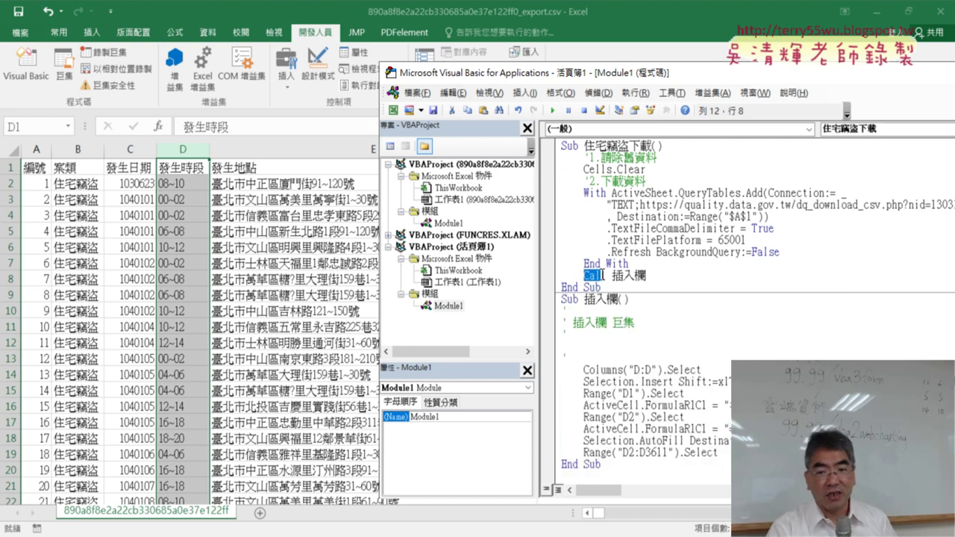
{"action": "left_click_drag", "start_coordinate": [585, 276], "coordinate": [655, 275]}
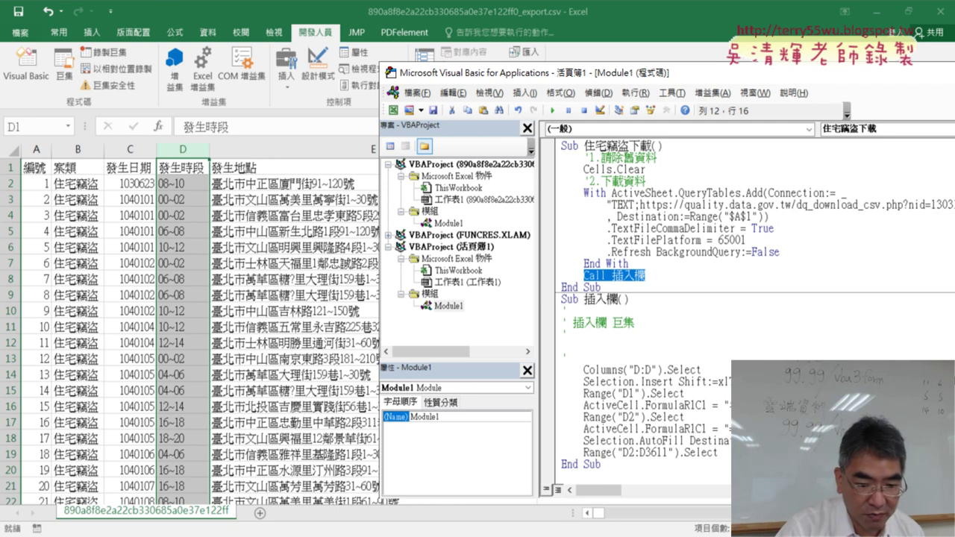
{"action": "key", "text": "F5"}
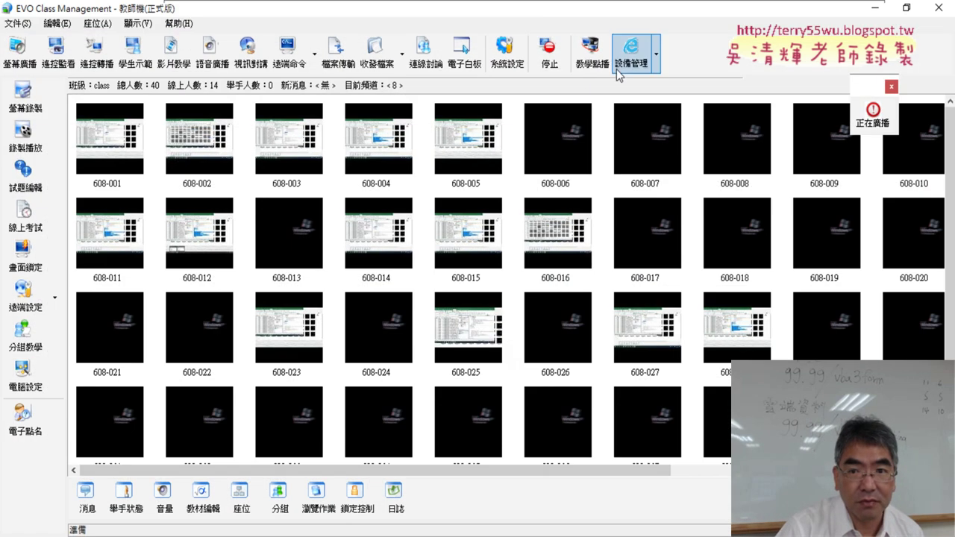